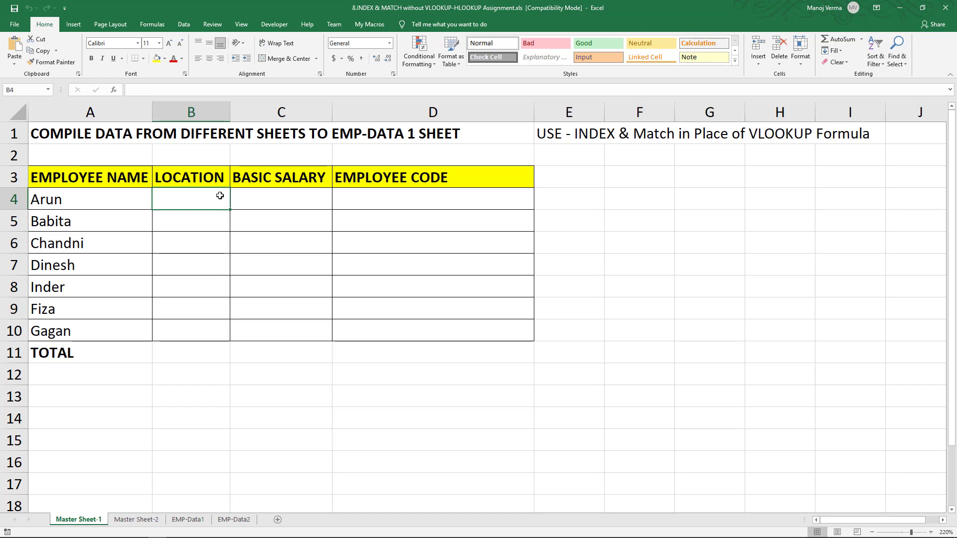
click(254, 196)
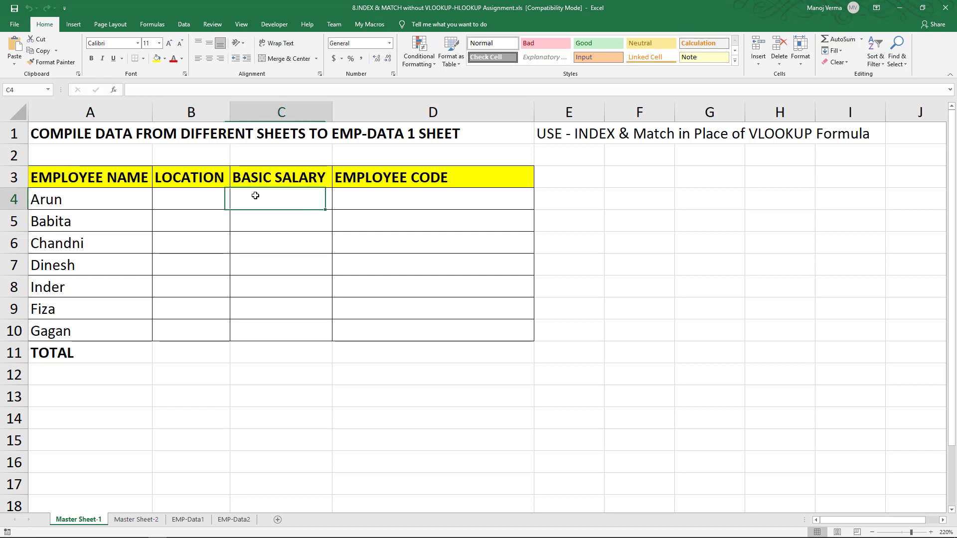
click(404, 203)
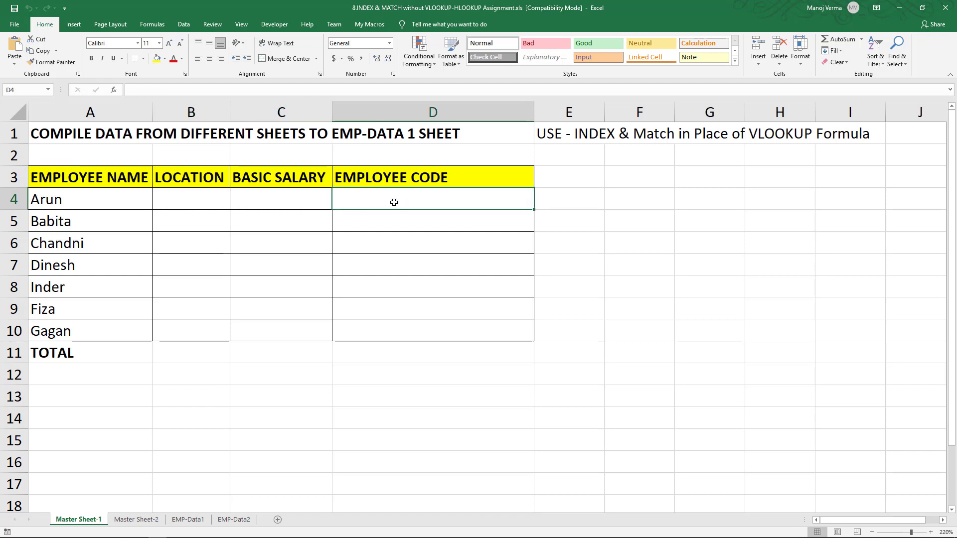
click(195, 520)
click(88, 519)
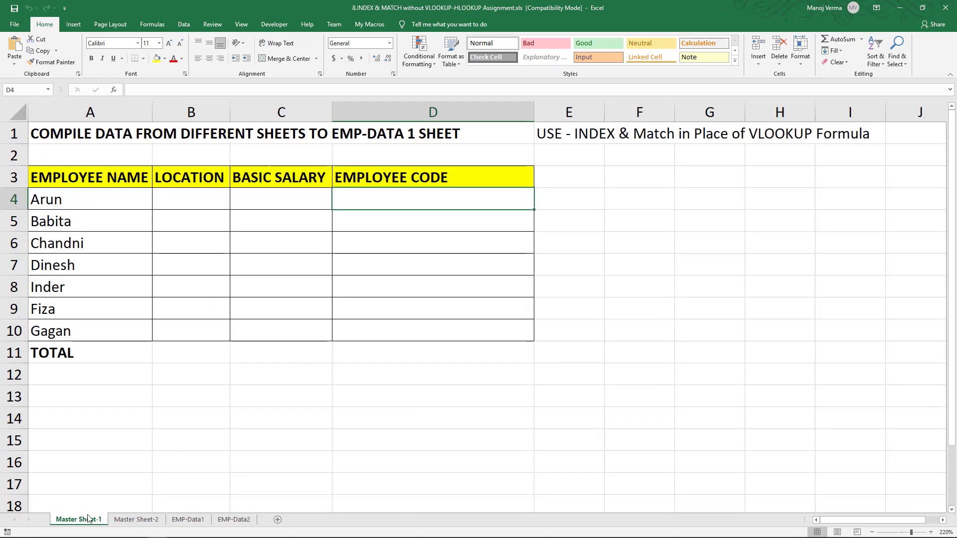
- Start an INDEX formula in B4 of Master Sheet-1 with the EMP-Data1 location range as absolute array $B$2:$B$8
click(189, 194)
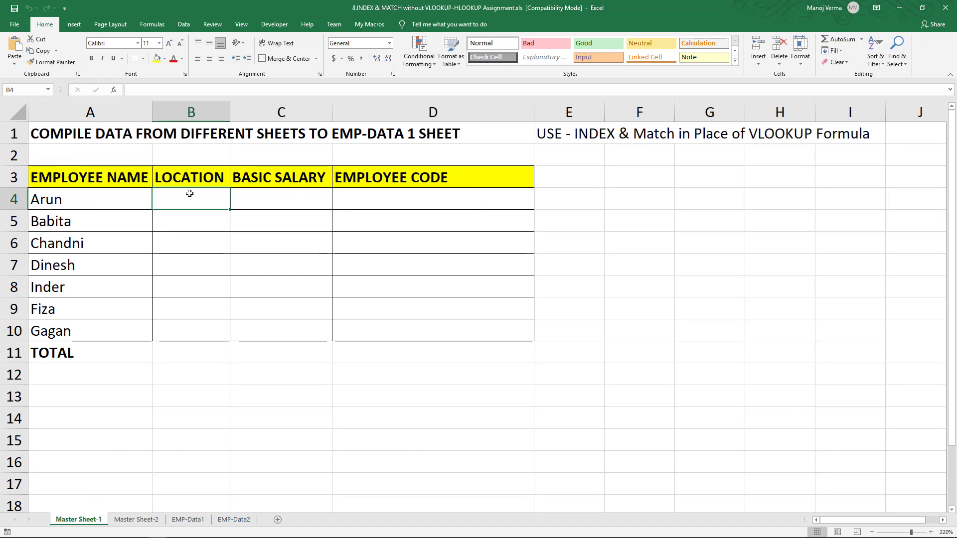
text(=i)
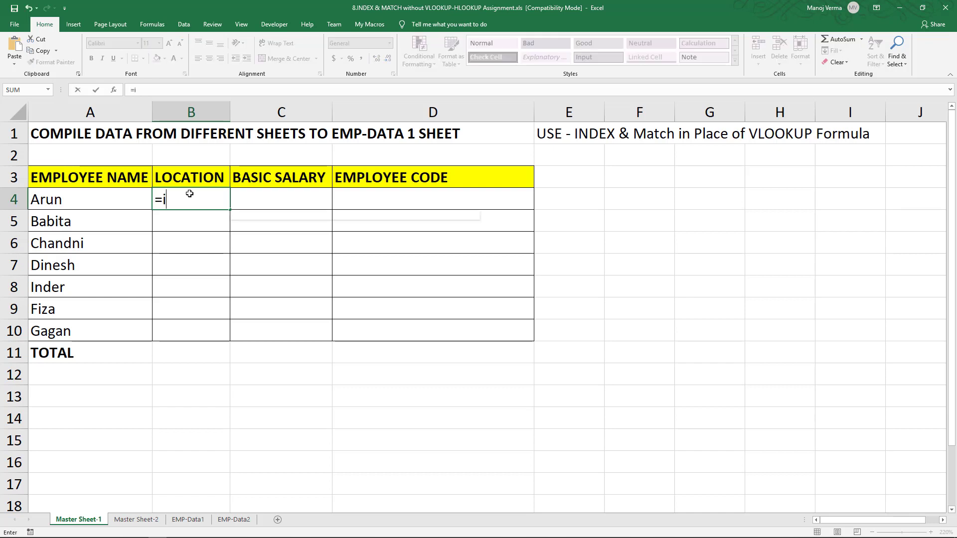
text(ndex)
key(Tab)
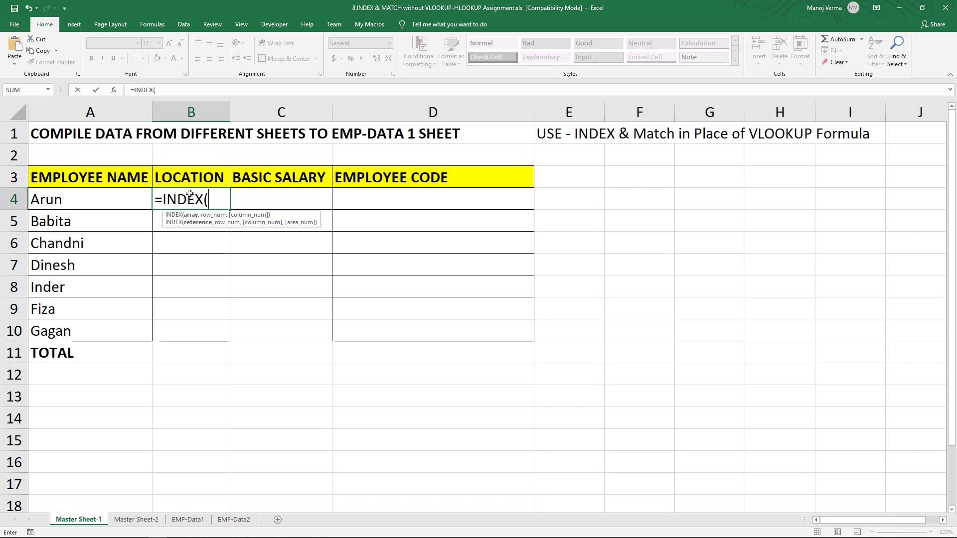
click(194, 521)
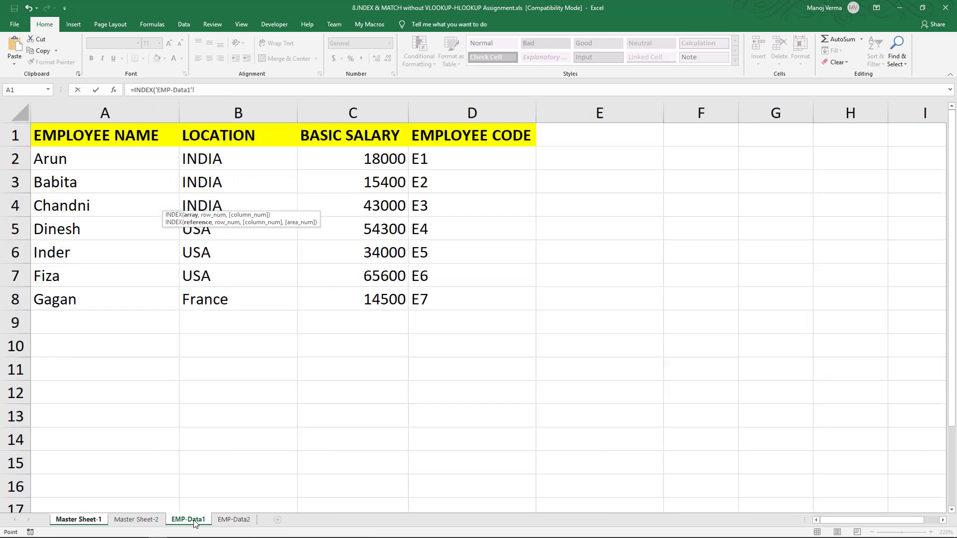
click(254, 154)
drag(254, 154, 241, 299)
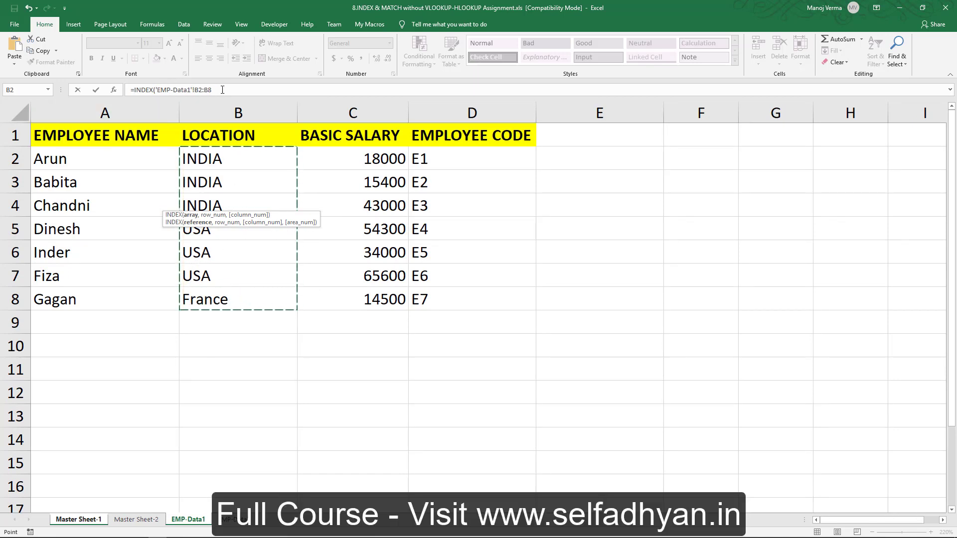
drag(212, 90, 157, 90)
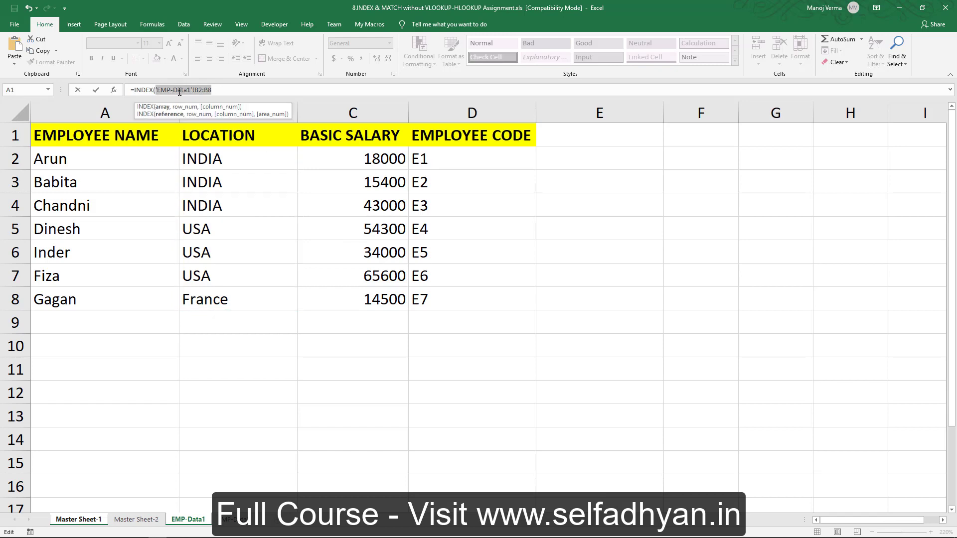
key(F4)
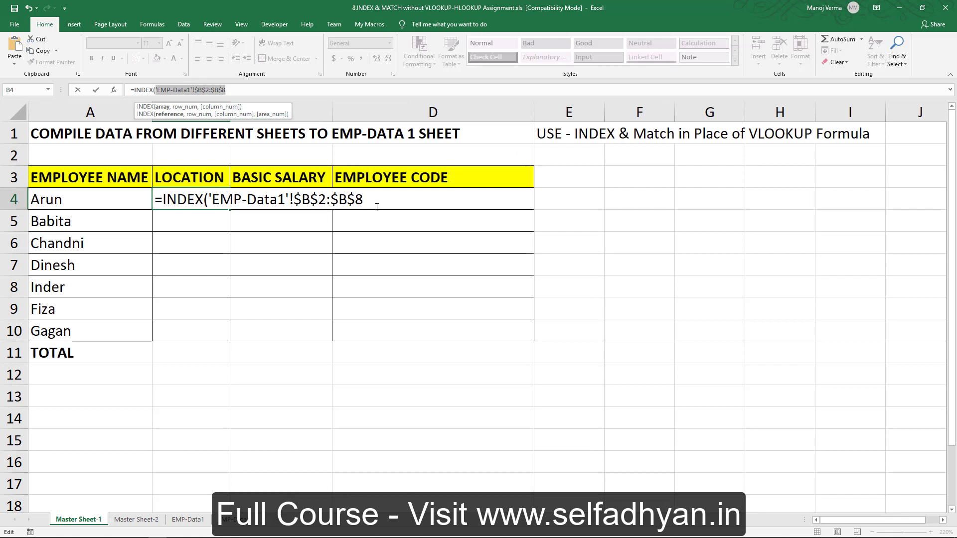
click(374, 194)
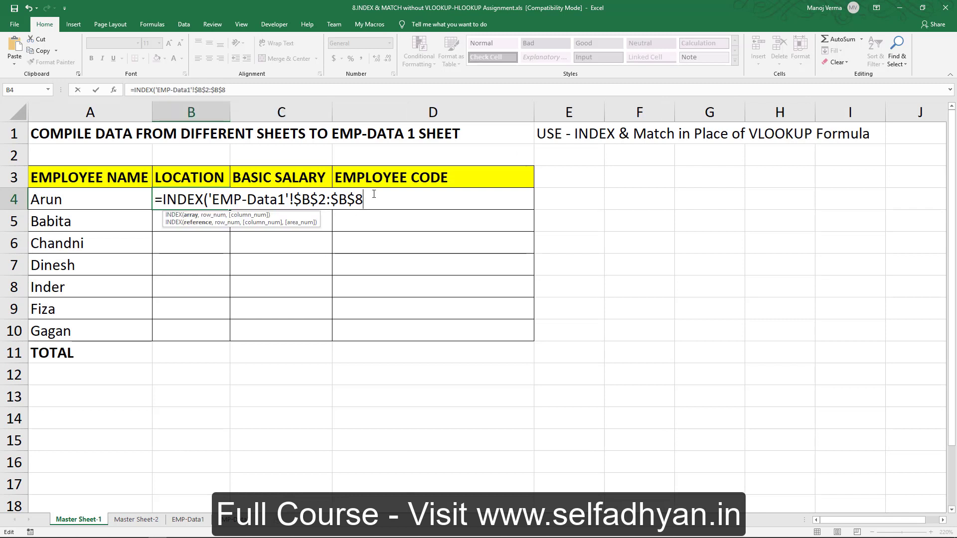
- Nest a MATCH function as the row number of the B4 formula, with Master Sheet-1 cell A4 as lookup value
text(,)
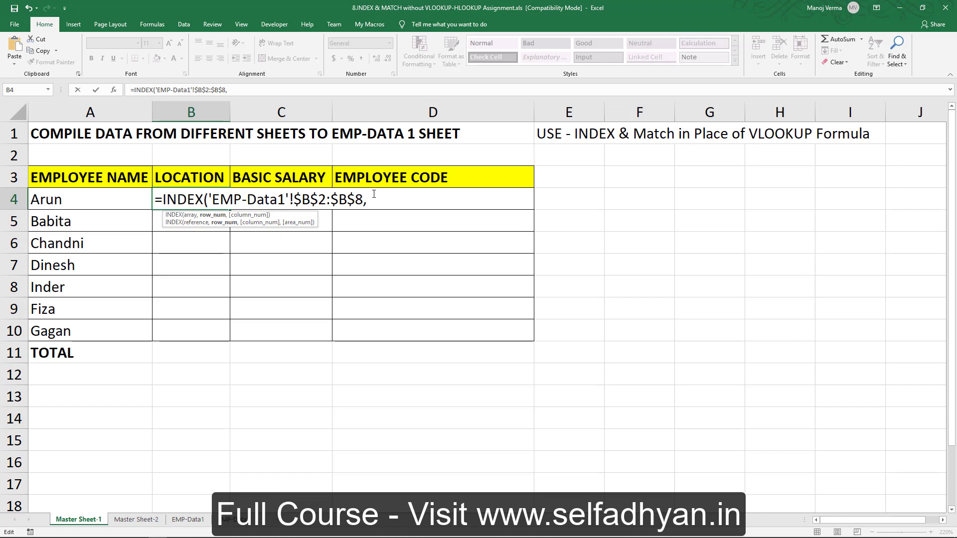
text(ma)
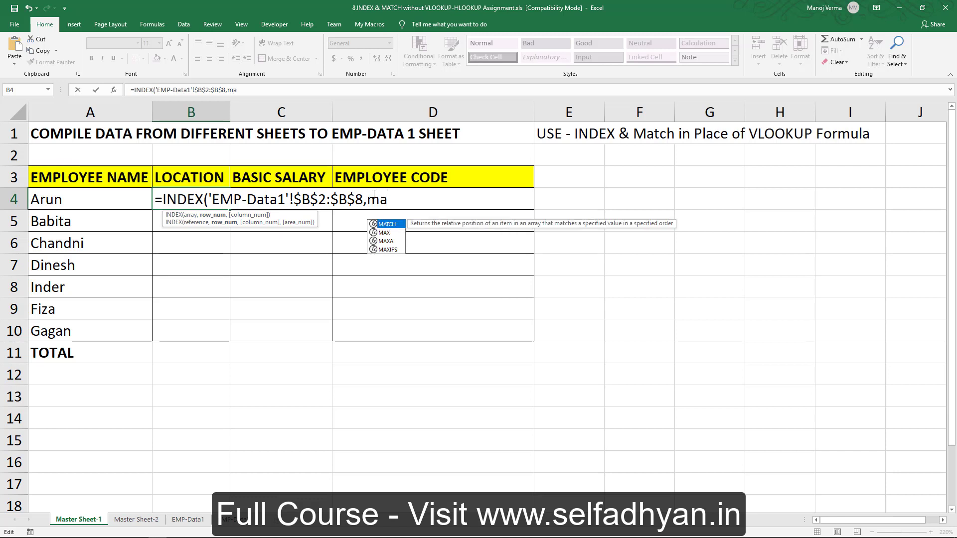
text(tc)
key(Tab)
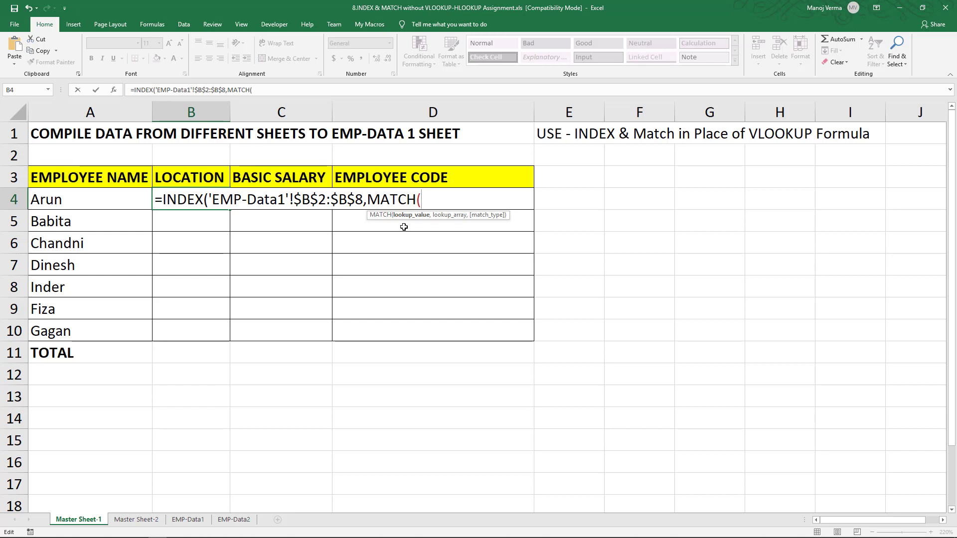
click(98, 193)
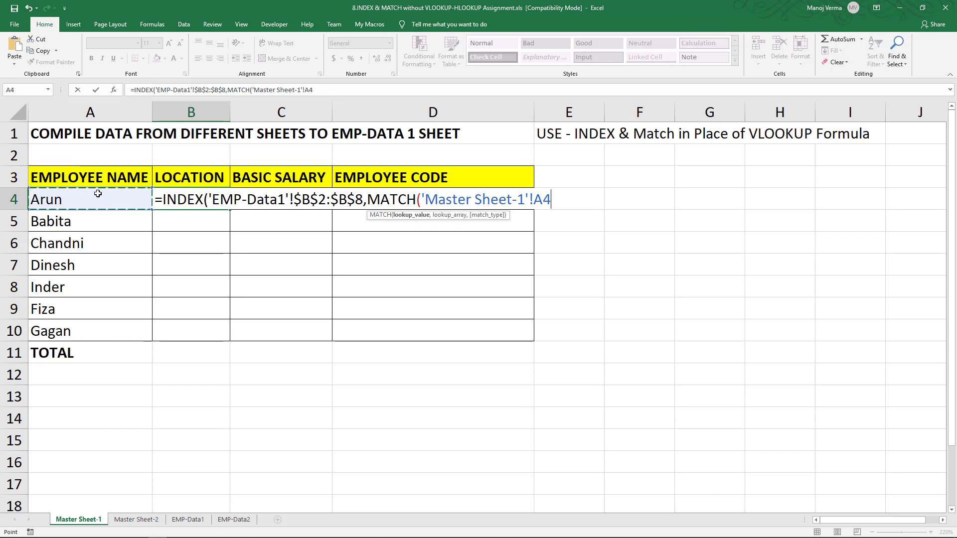
text(,)
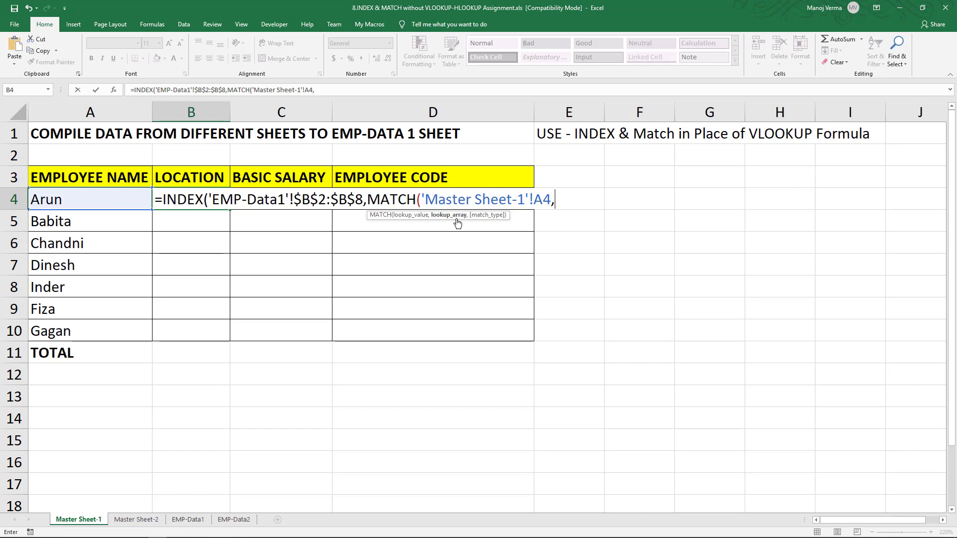
- Complete the B4 formula with the EMP-Data1 employee names $A$2:$A$8 as absolute lookup array and match type 0
click(192, 521)
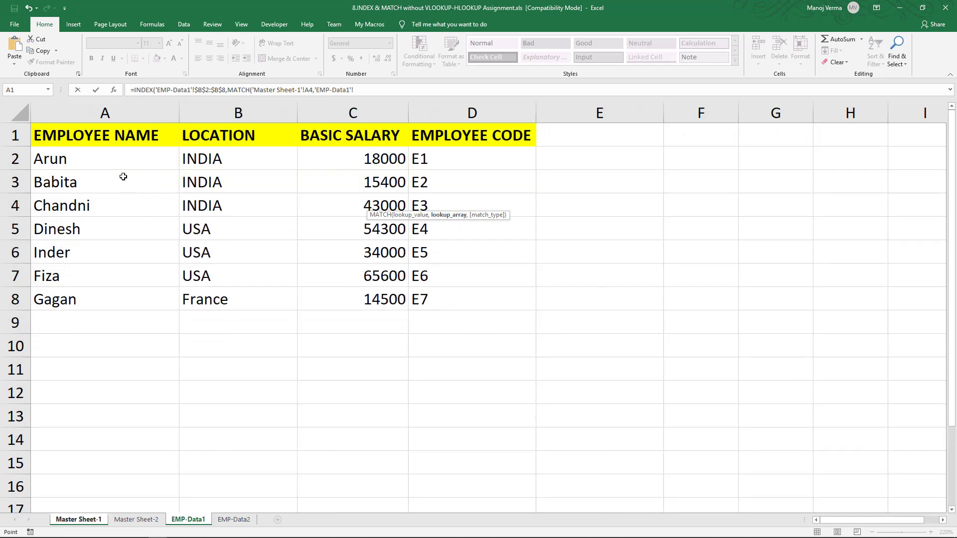
drag(116, 159, 117, 306)
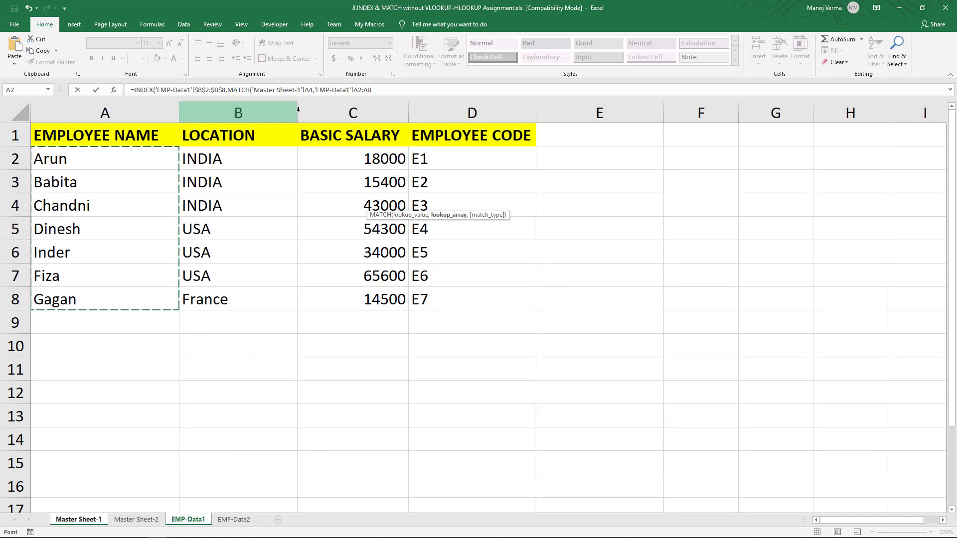
drag(373, 90, 315, 89)
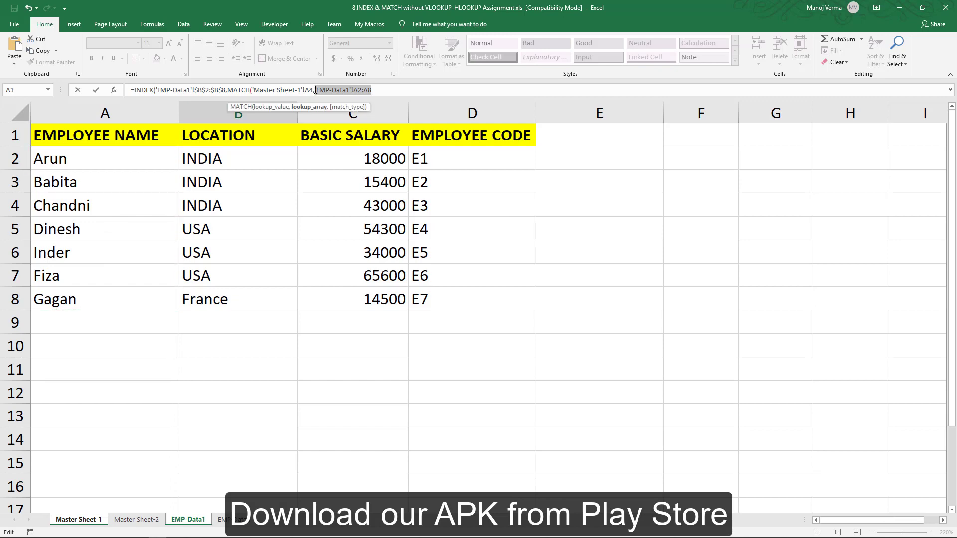
key(F4)
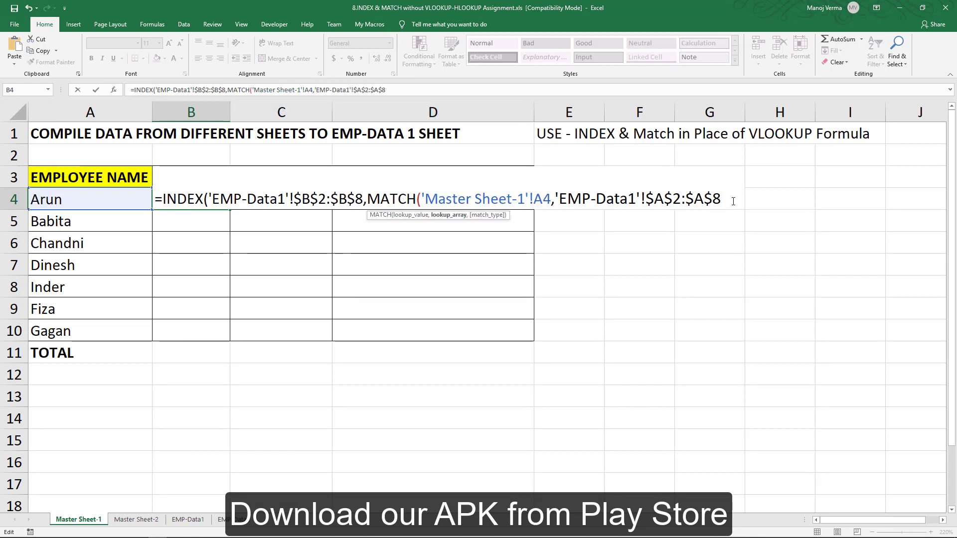
text(,)
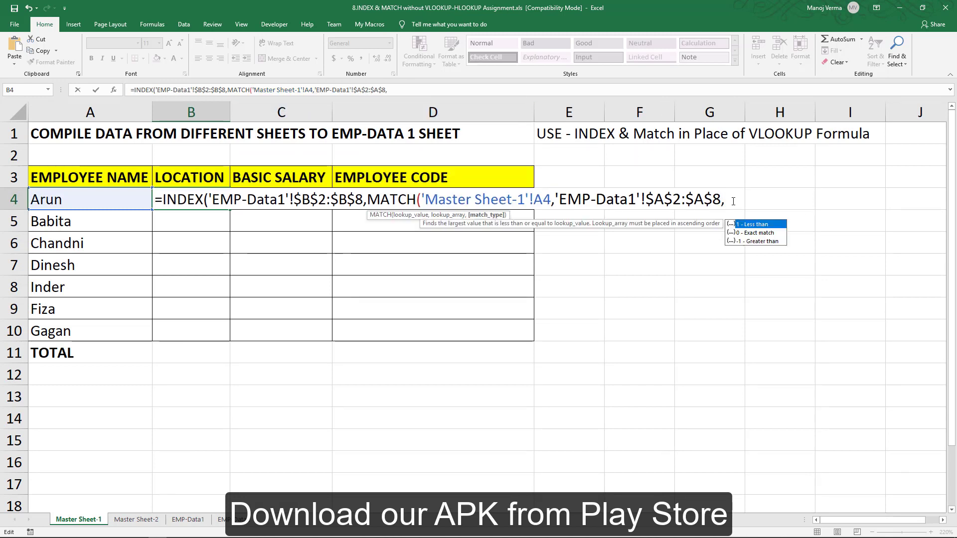
text(0))
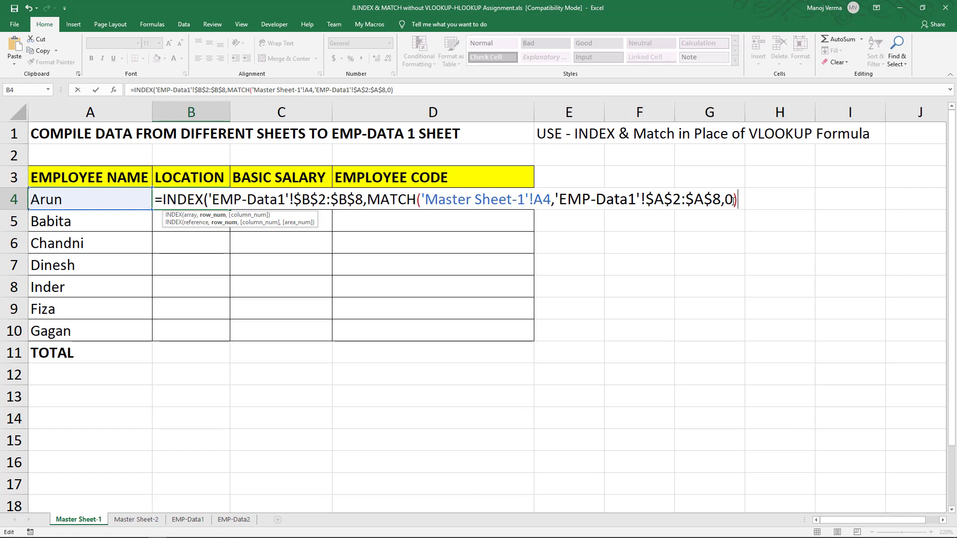
text())
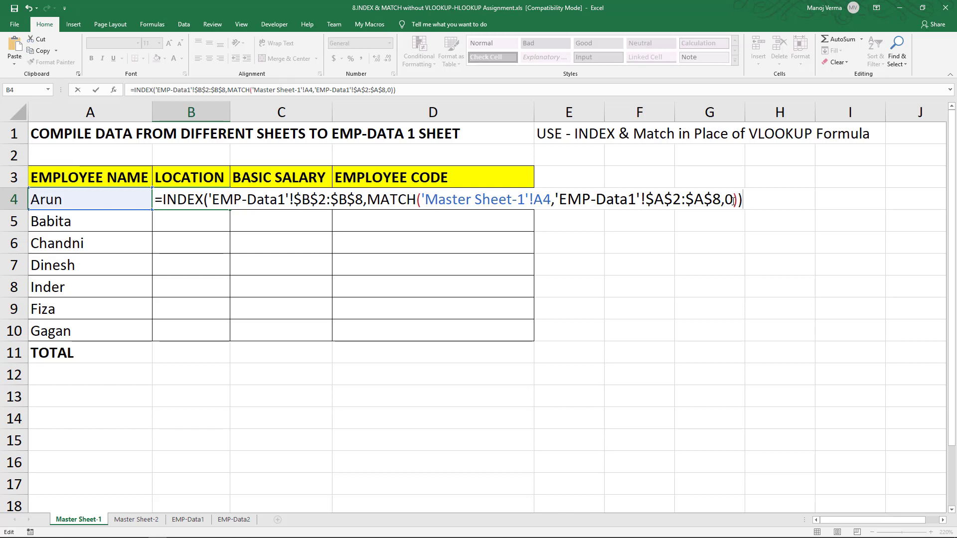
key(Return)
- Fill the location formula from B4 down to B10
key(Up)
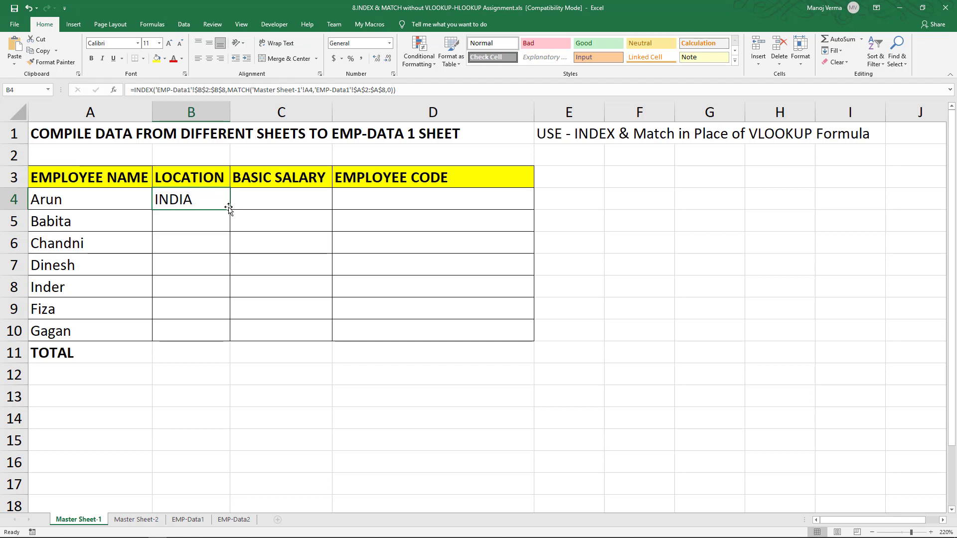
drag(230, 210, 232, 343)
- Examine the formulas and results in the LOCATION column, B4:B10, for each employee
click(189, 201)
click(196, 220)
click(194, 241)
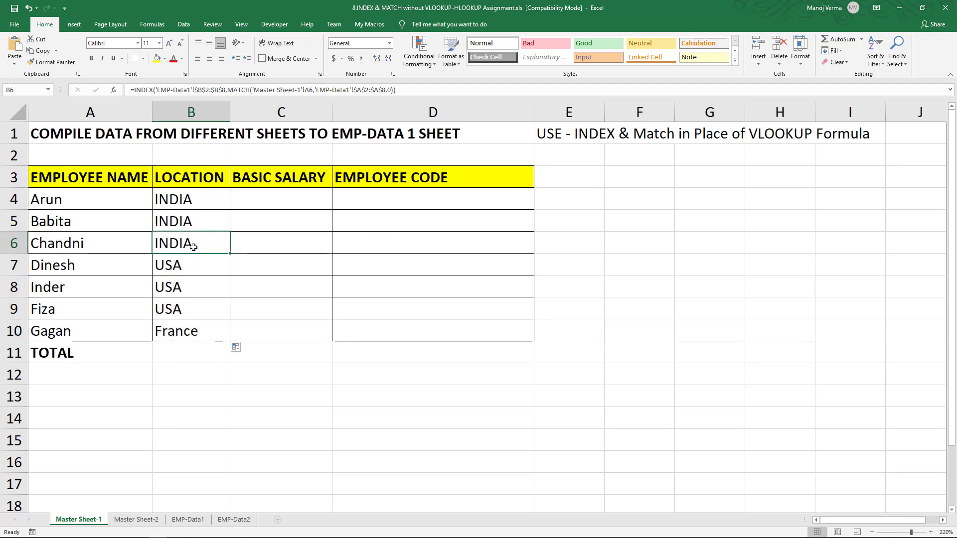
click(192, 269)
click(191, 288)
click(189, 314)
click(193, 327)
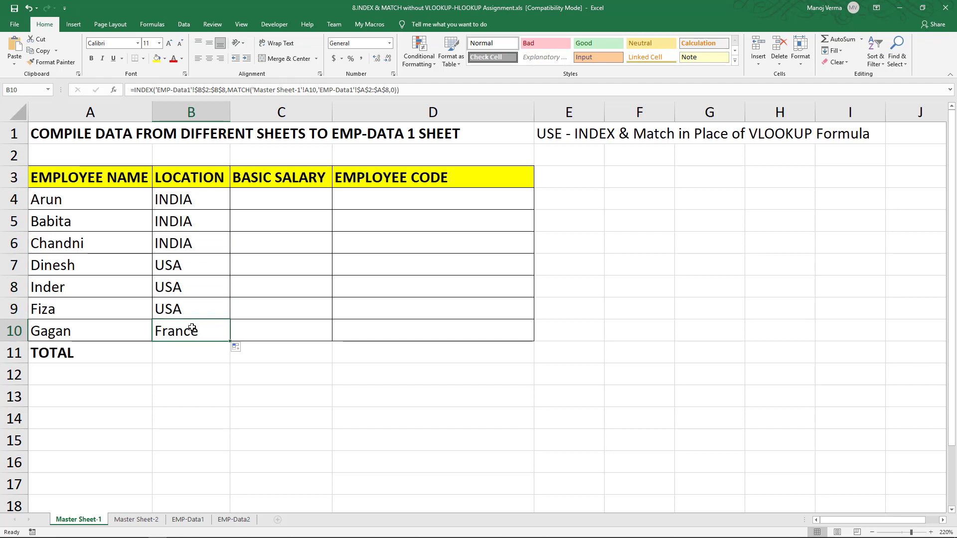
click(198, 204)
click(196, 225)
click(196, 233)
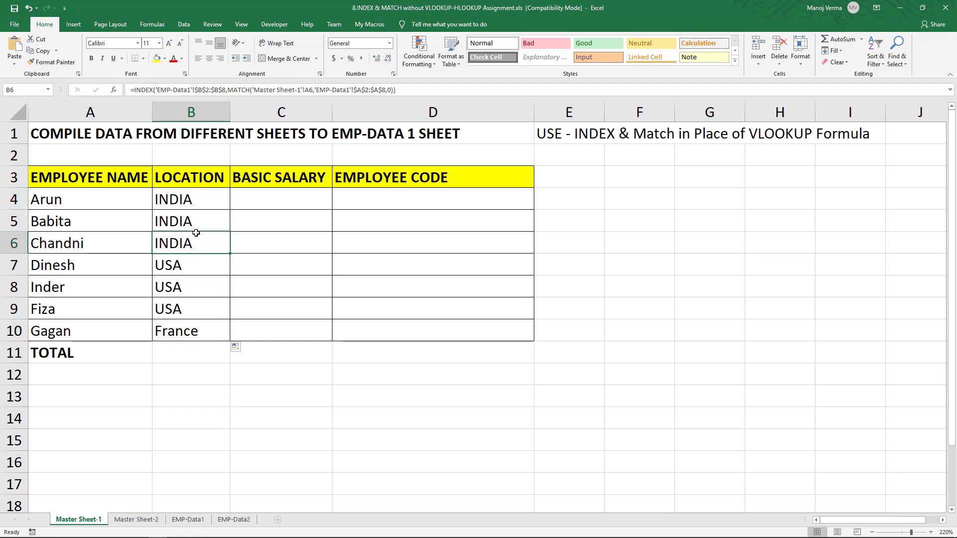
click(222, 203)
- Start an INDEX formula in C4 of Master Sheet-1 with the EMP-Data1 basic salary range as absolute array $C$2:$C$8
click(282, 203)
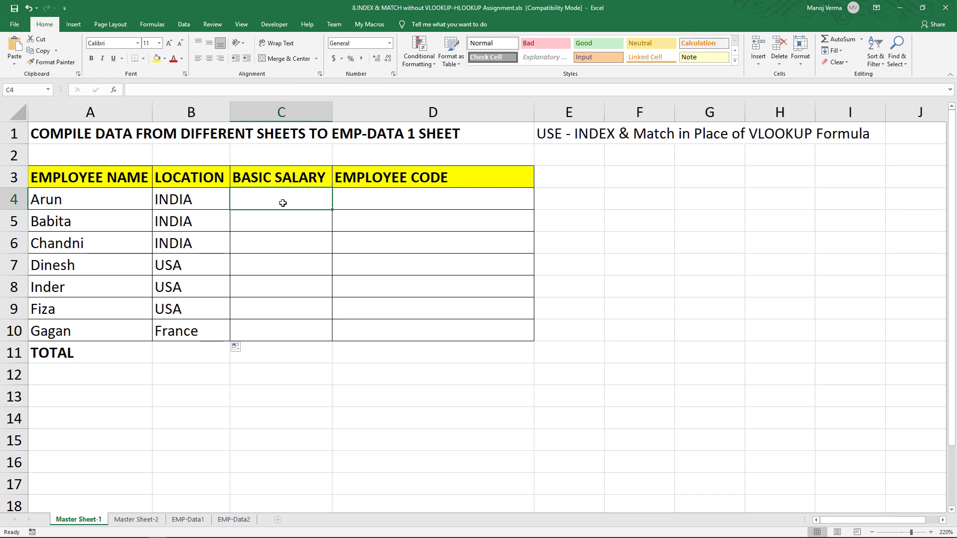
text(=)
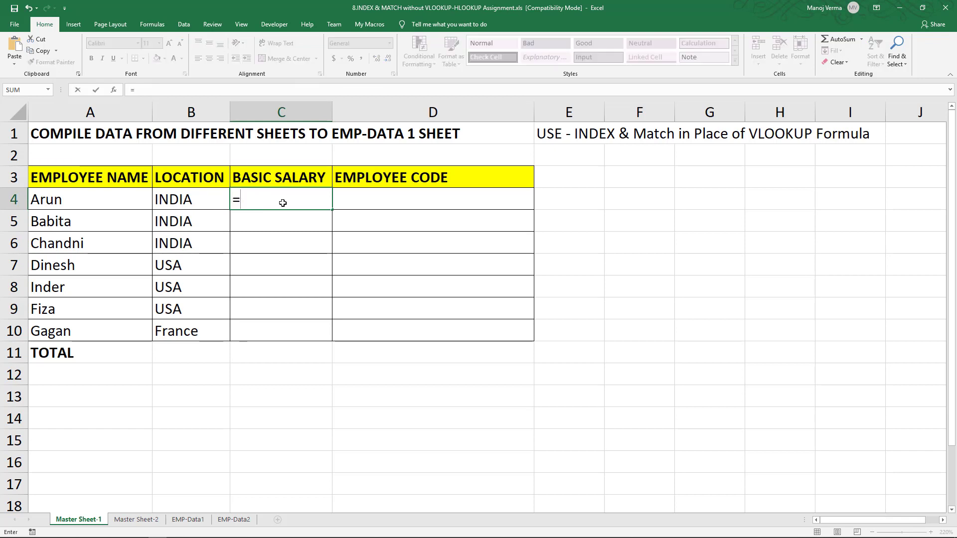
text(index)
key(Tab)
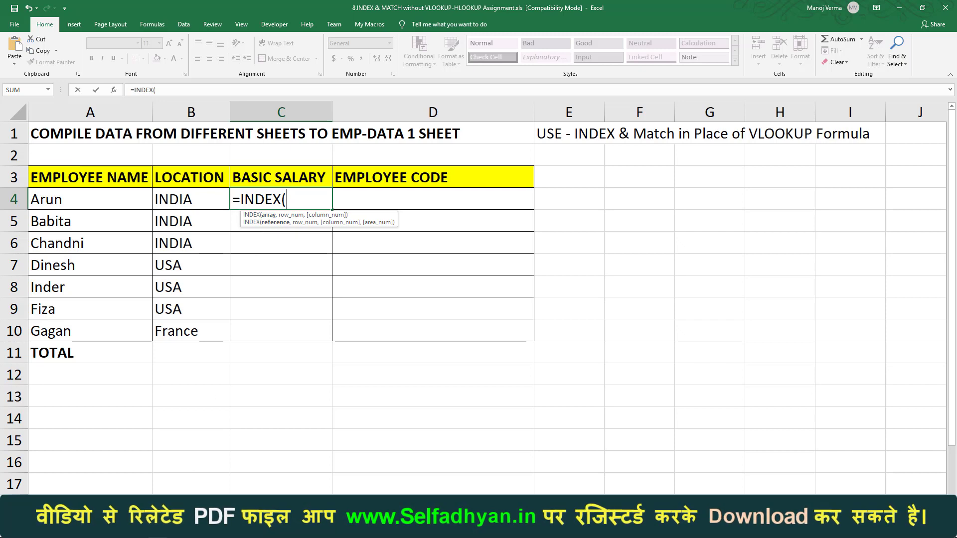
click(107, 503)
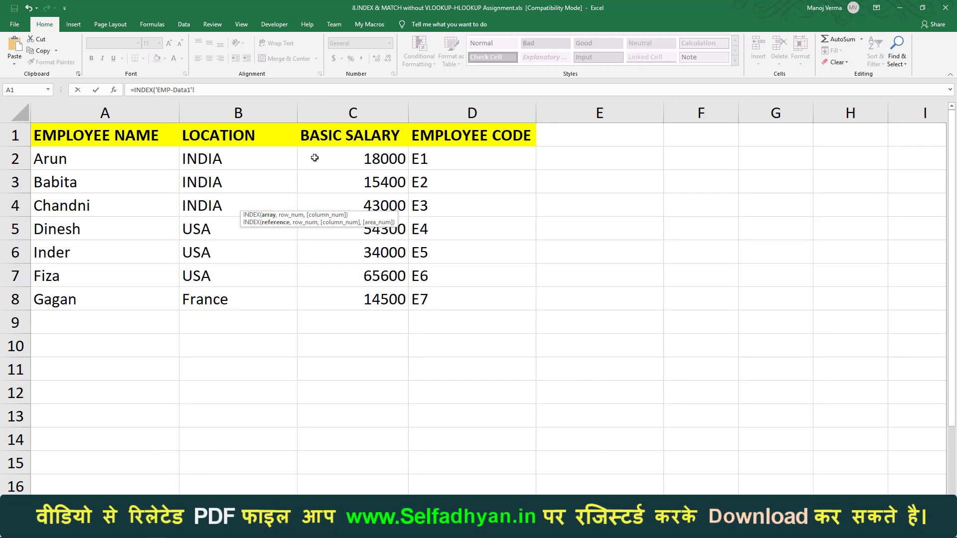
drag(314, 158, 335, 299)
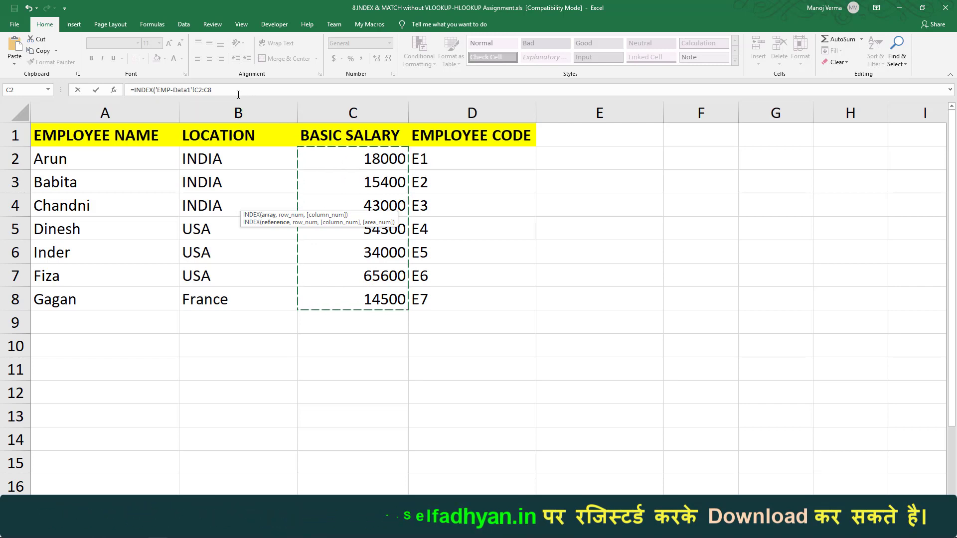
drag(191, 88, 157, 88)
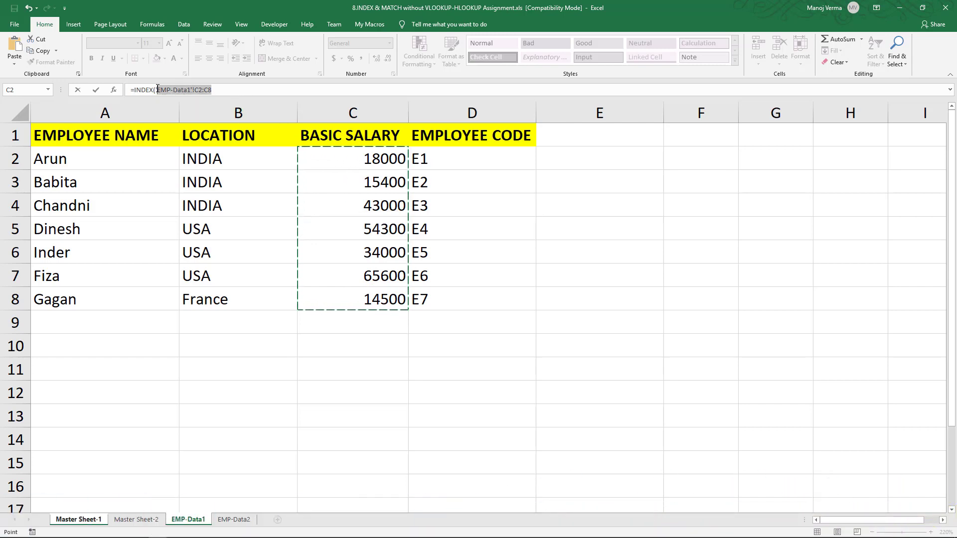
click(157, 89)
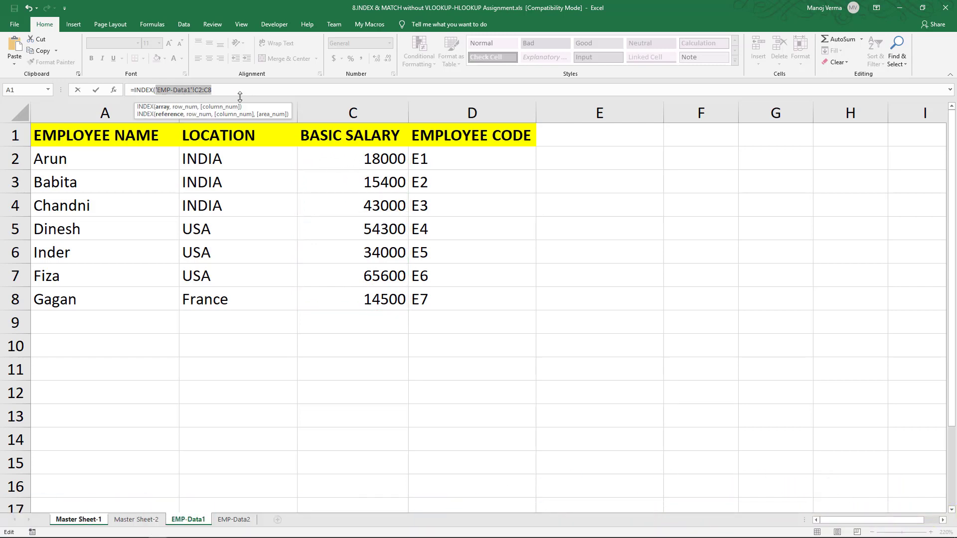
key(F4)
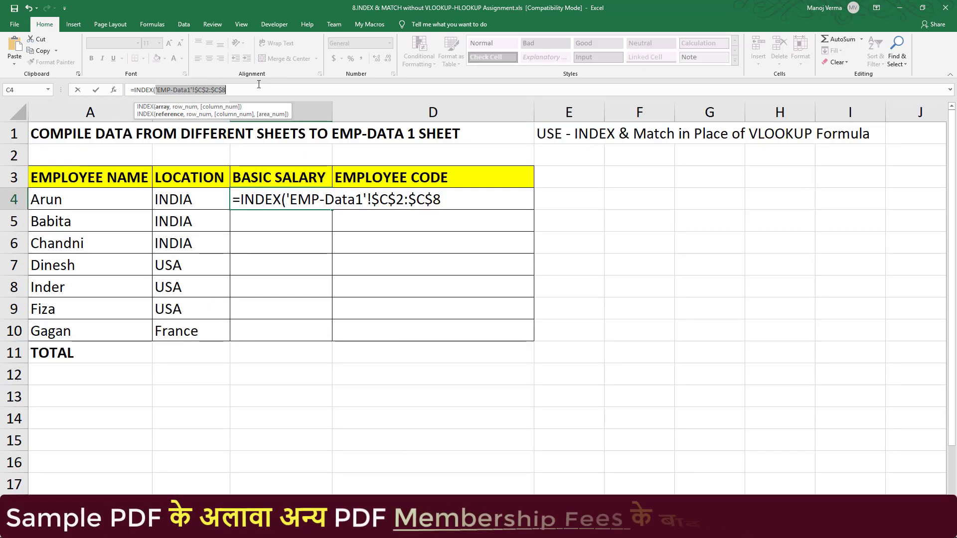
- Add a MATCH function to the C4 formula as row number, with Master Sheet-1 cell A4 as lookup value
text(,)
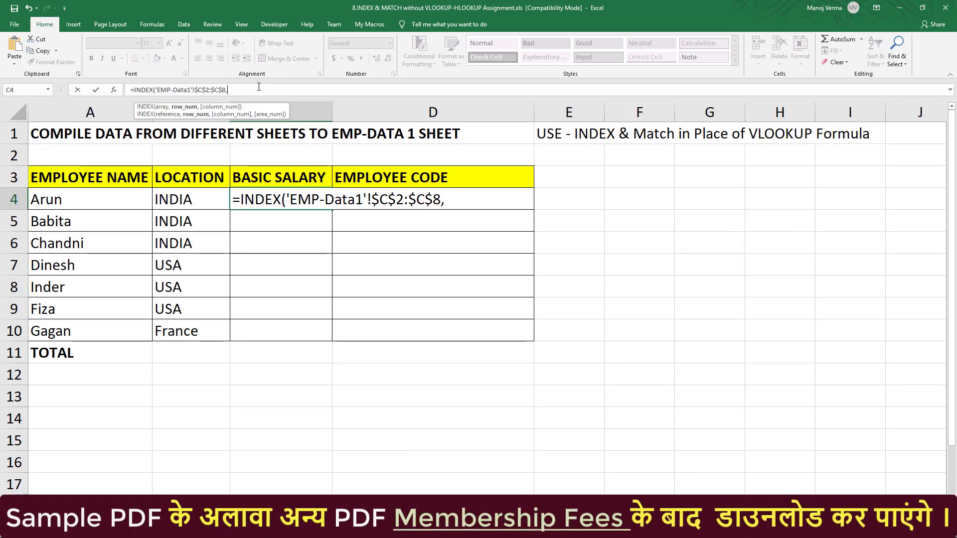
text(mat)
key(Tab)
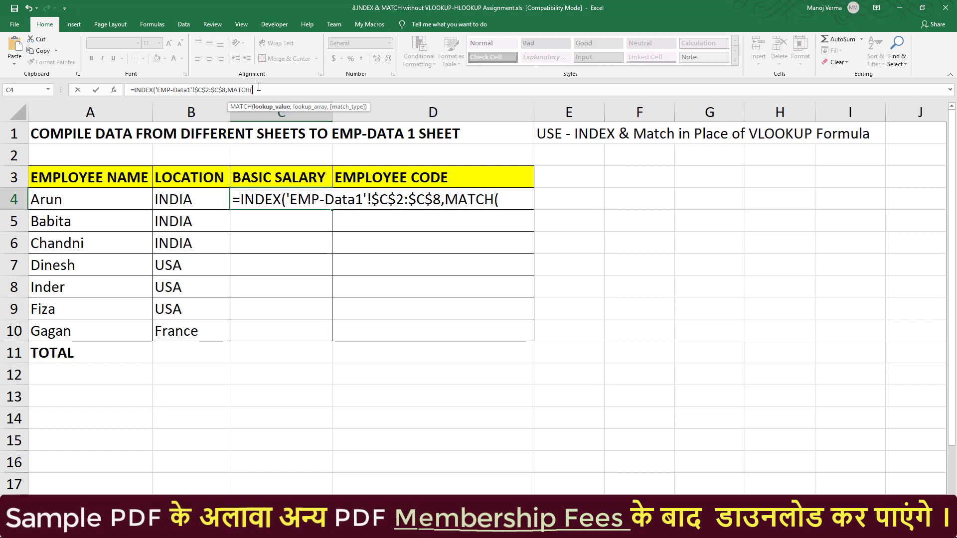
click(102, 204)
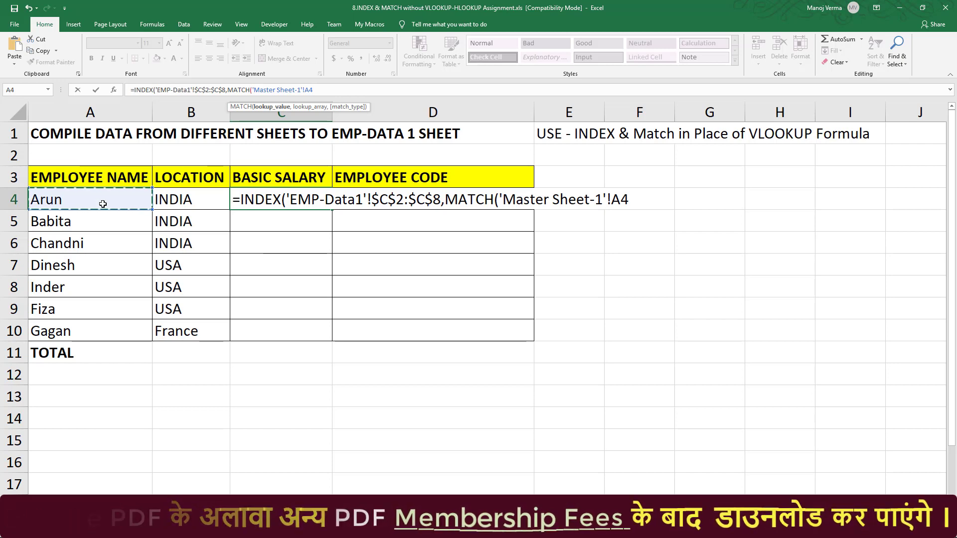
text(,)
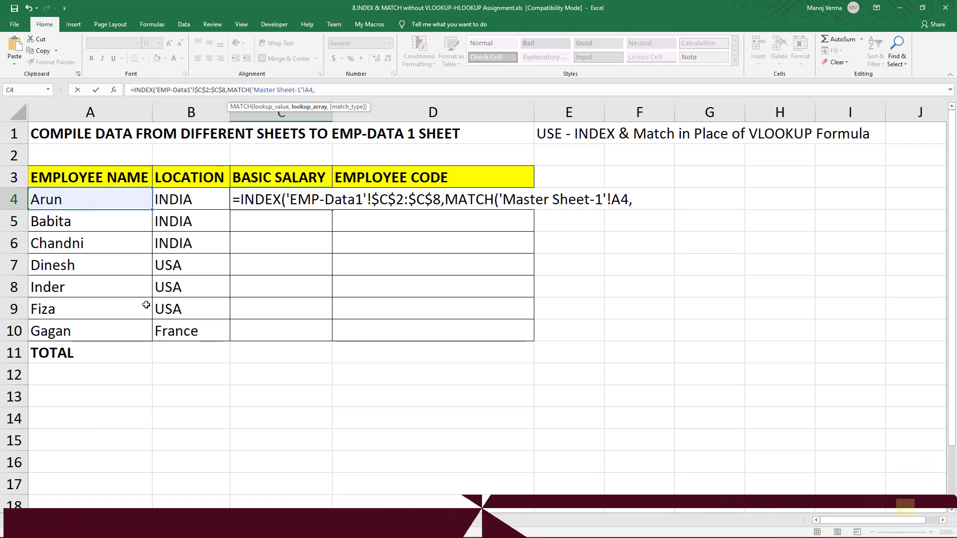
- Complete the C4 formula with the EMP-Data1 employee names $A$2:$A$8 as absolute lookup array and match type 0
click(179, 521)
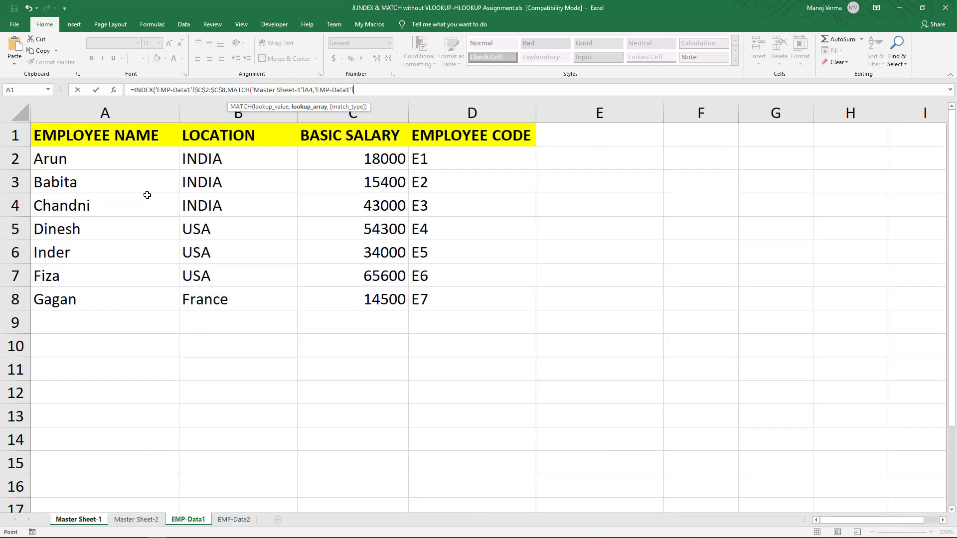
drag(128, 156, 125, 301)
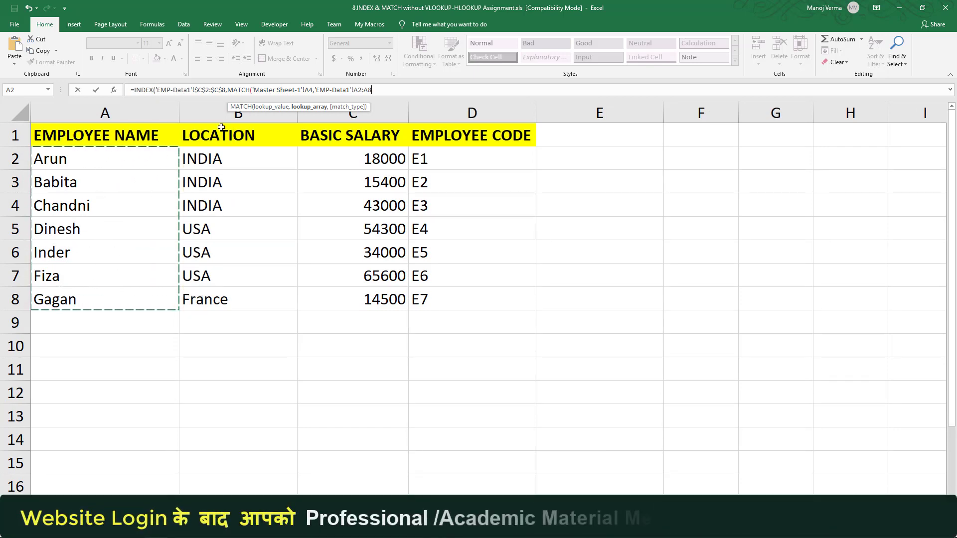
drag(379, 90, 316, 90)
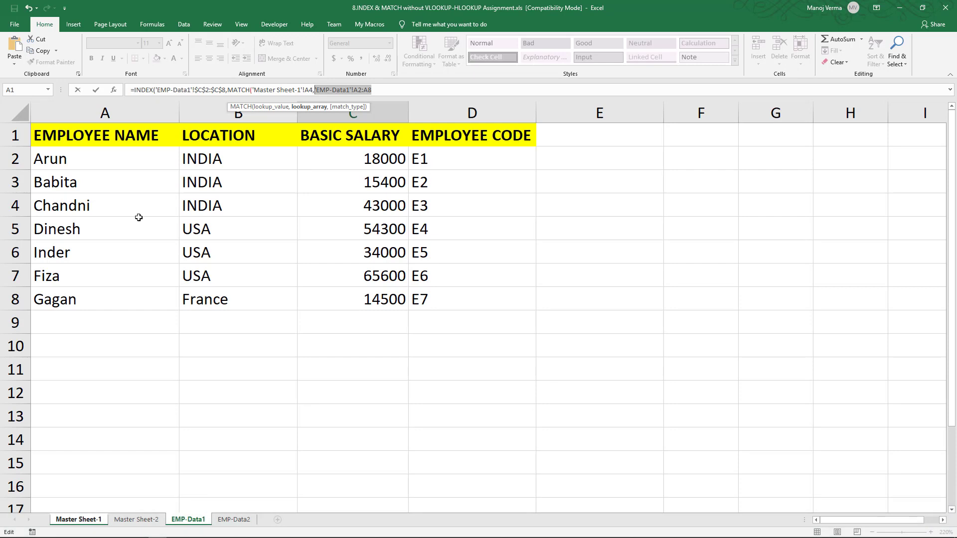
key(F5)
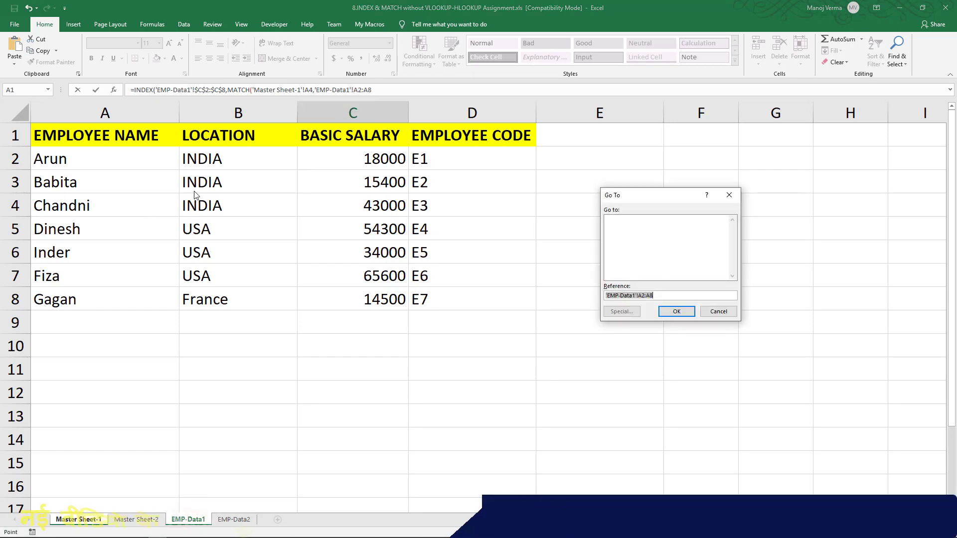
click(718, 312)
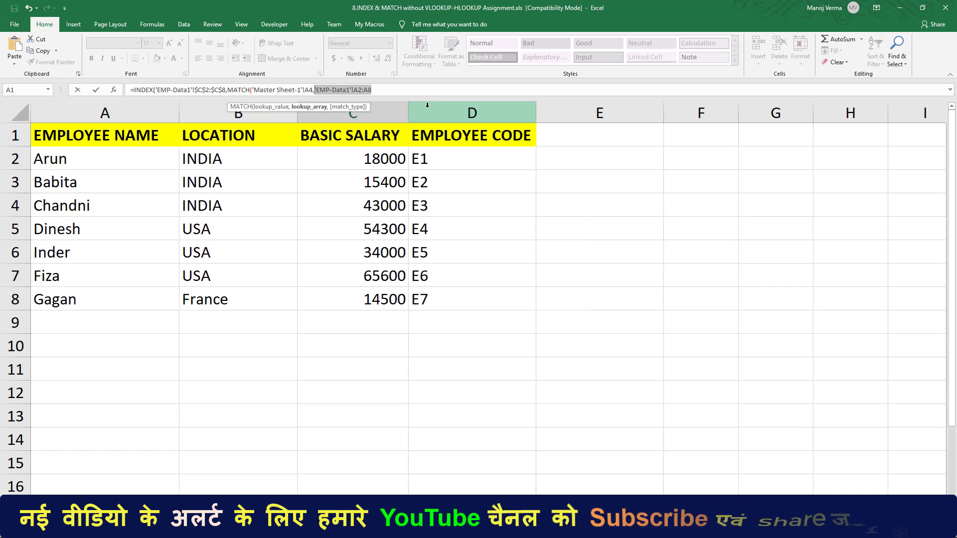
key(F4)
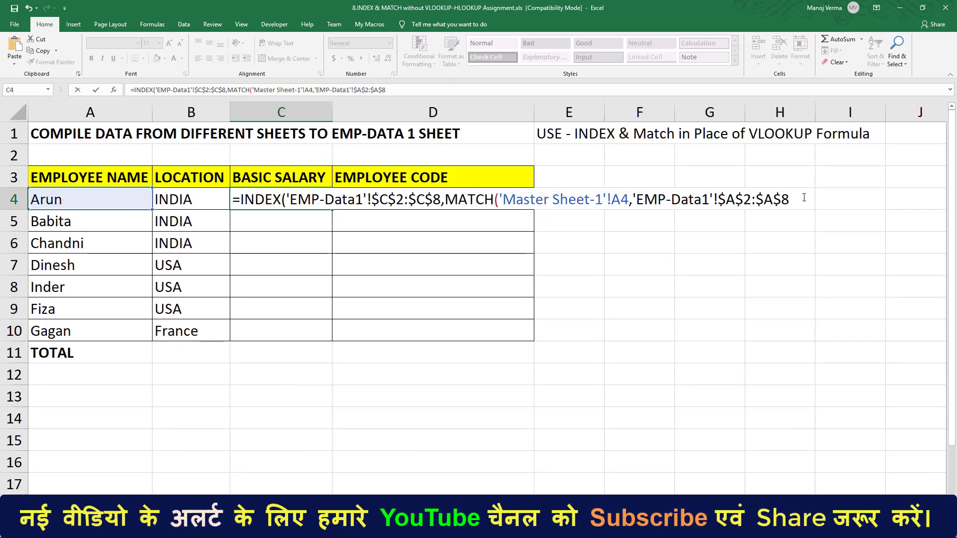
text(,0)
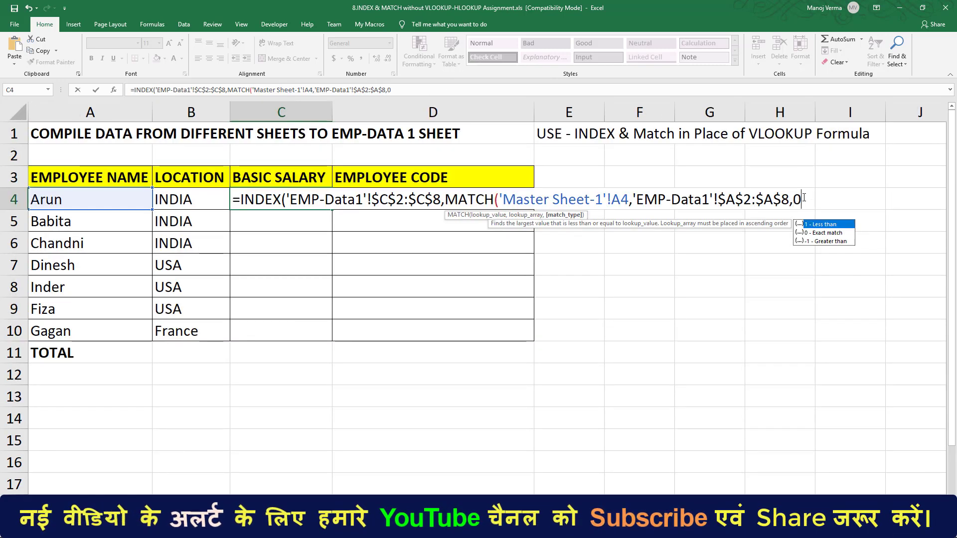
text()))
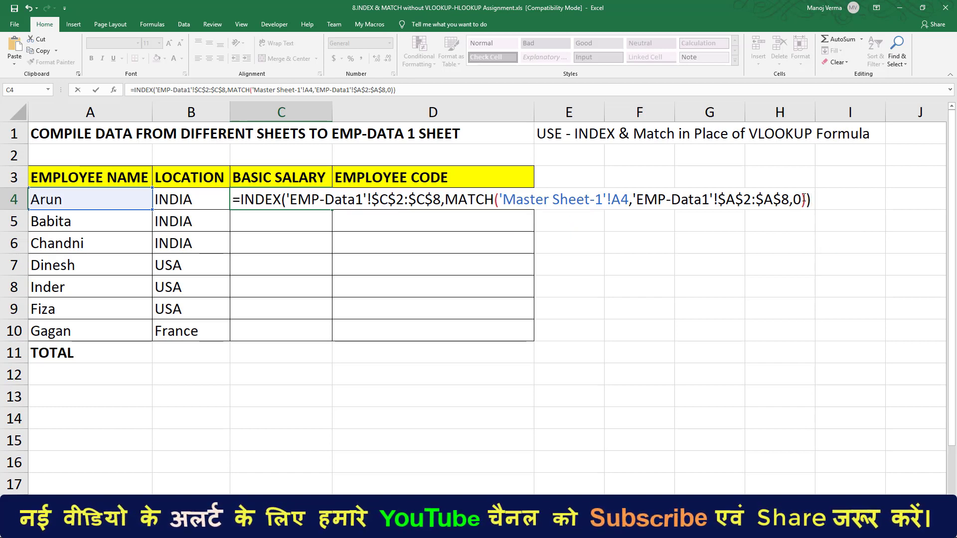
key(Return)
- Fill the basic salary formula from C4 down to C10 and check the copied formulas
click(317, 199)
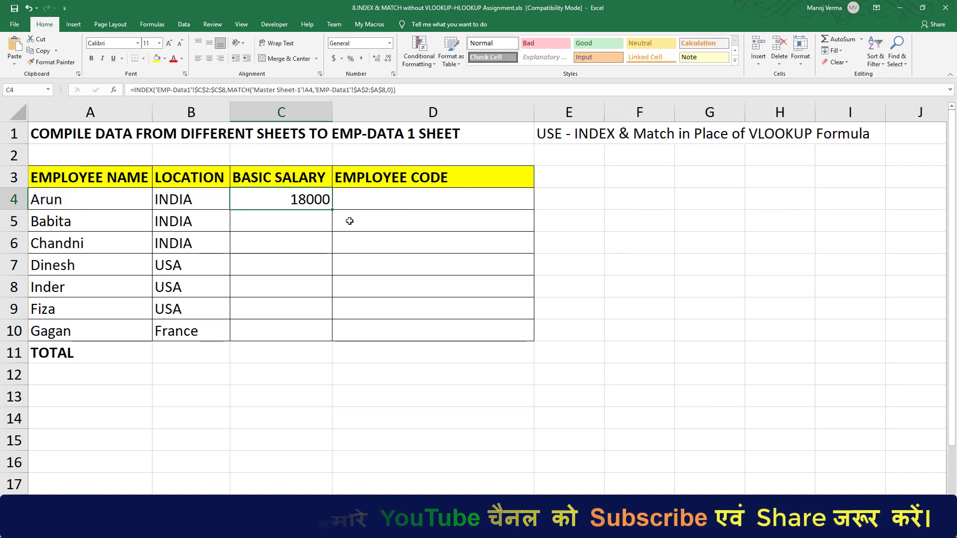
drag(331, 209, 334, 331)
click(290, 244)
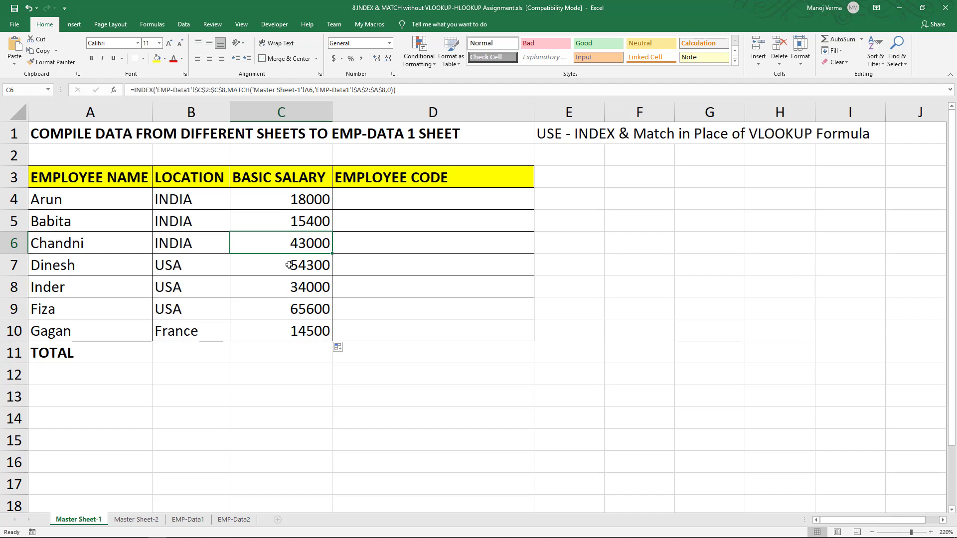
click(291, 265)
click(397, 198)
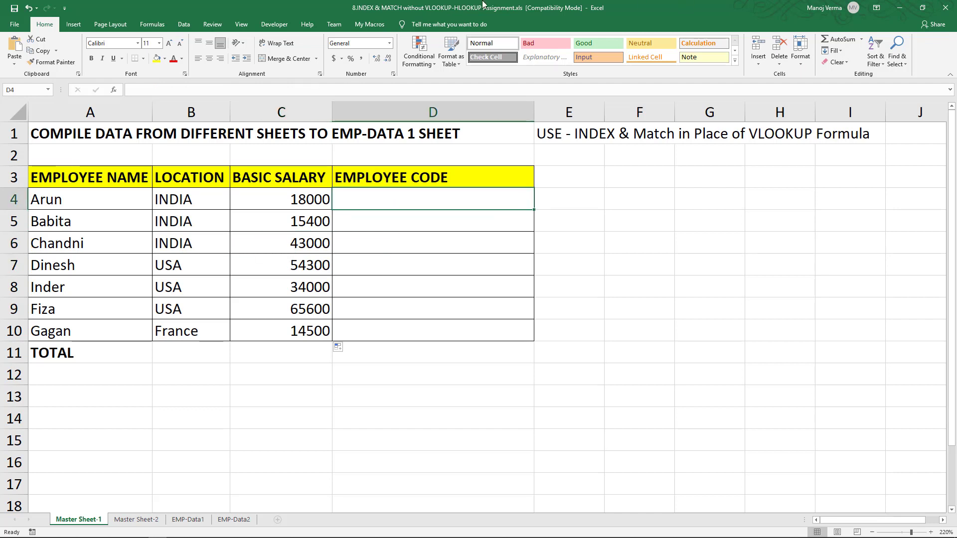
- Start an INDEX formula in B4 of Master Sheet-2 with the EMP-Data2 location range as absolute array $B$5:$H$5
click(133, 520)
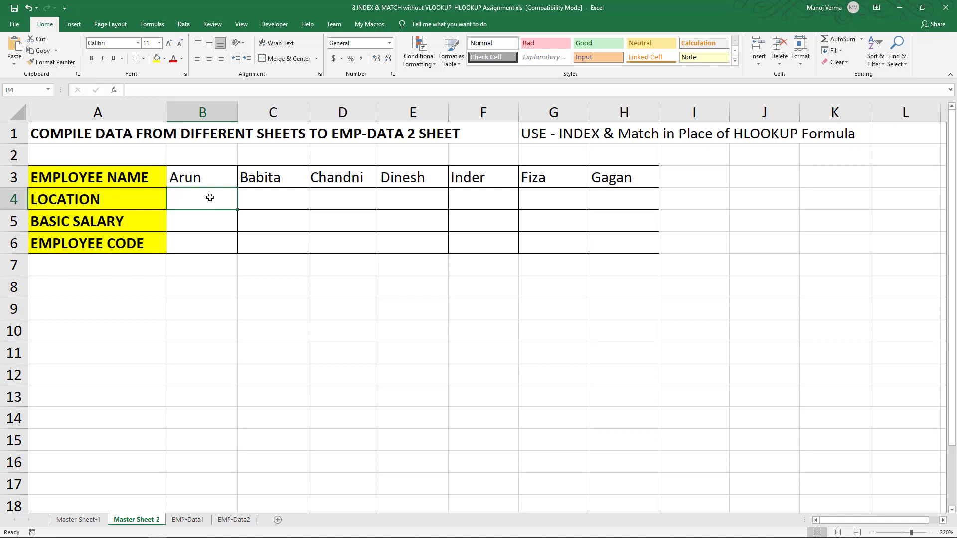
text(=in)
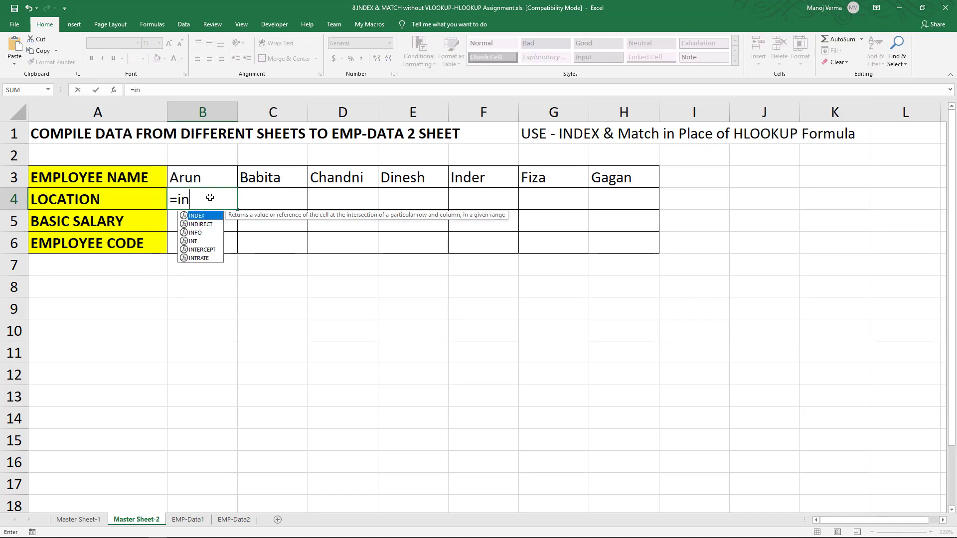
key(Tab)
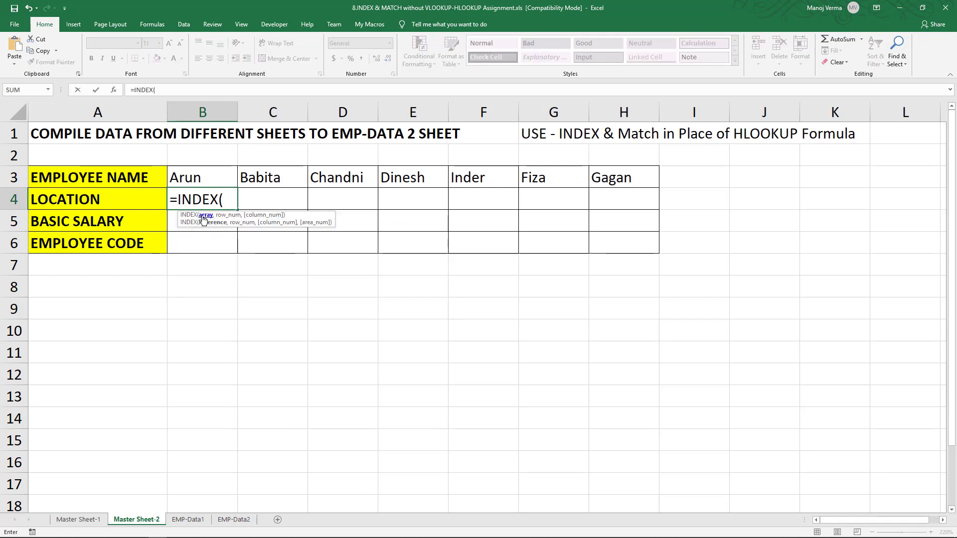
click(241, 522)
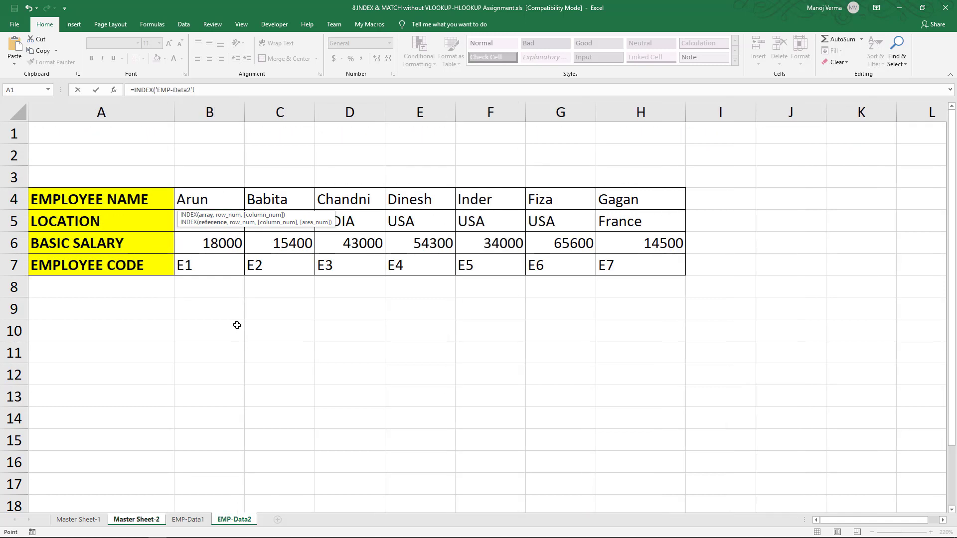
drag(624, 222, 229, 226)
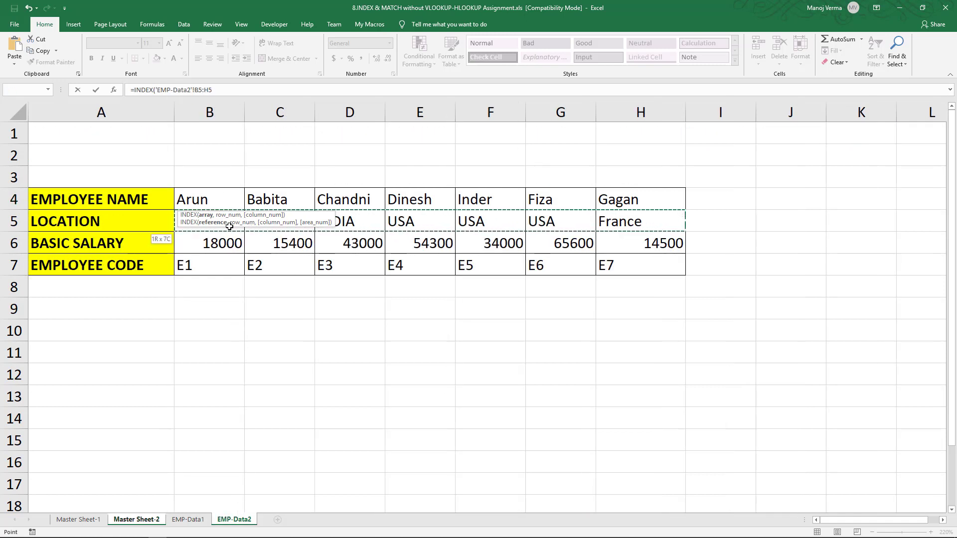
drag(212, 90, 155, 90)
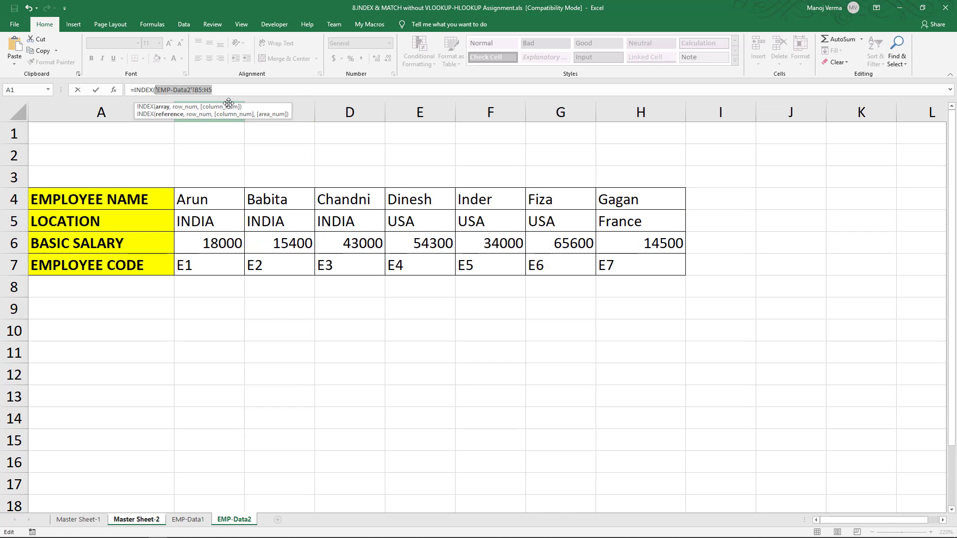
key(F4)
click(274, 89)
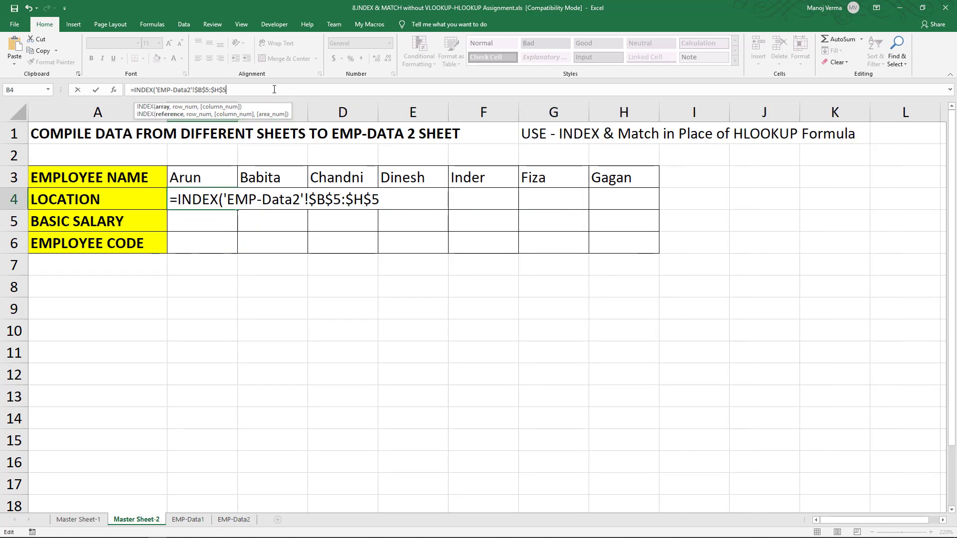
- Add a MATCH function to the B4 formula on Master Sheet-2, with the employee name in B3 as lookup value
text(,mat)
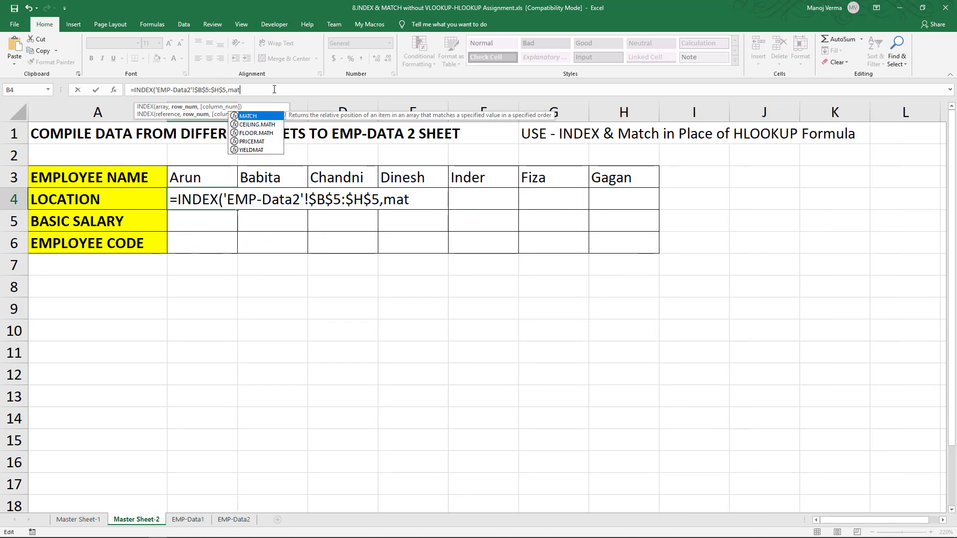
key(Tab)
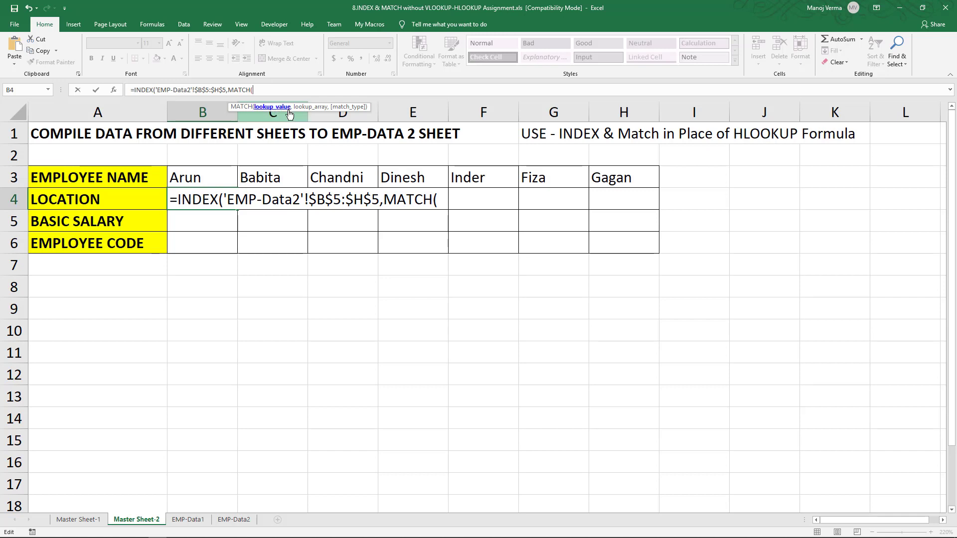
click(195, 178)
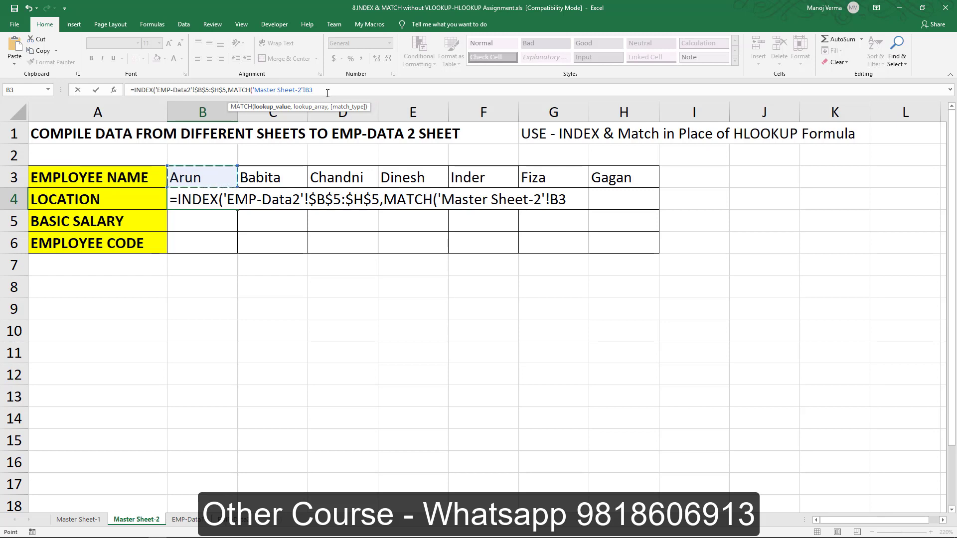
text(,)
- Complete the B4 formula with the EMP-Data2 employee names $B$4:$H$4 as absolute lookup array and match type 0
click(185, 520)
drag(205, 201, 619, 203)
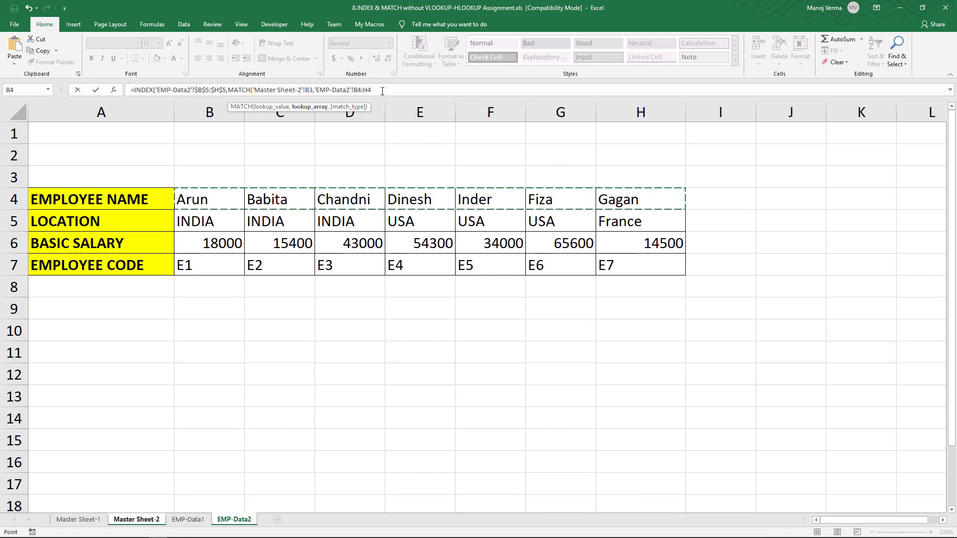
drag(373, 90, 315, 88)
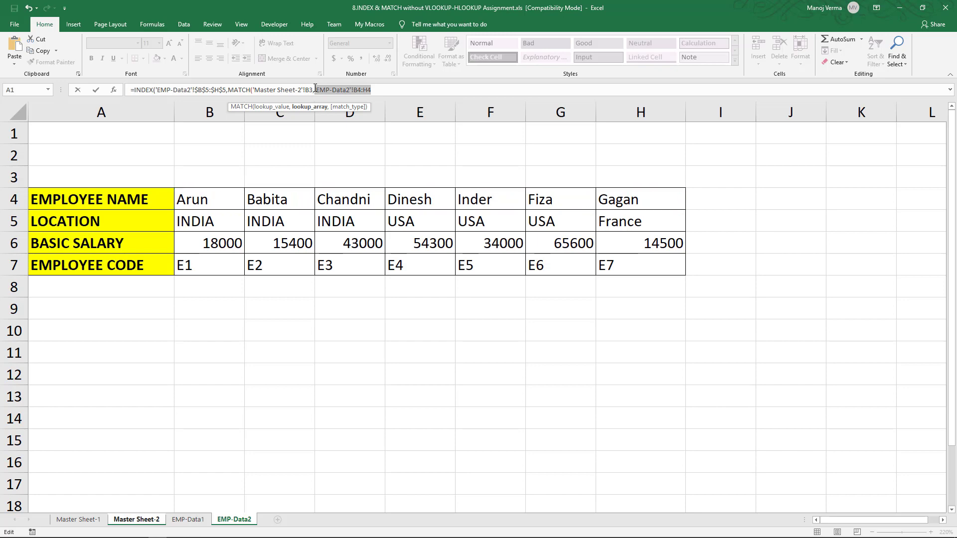
key(F4)
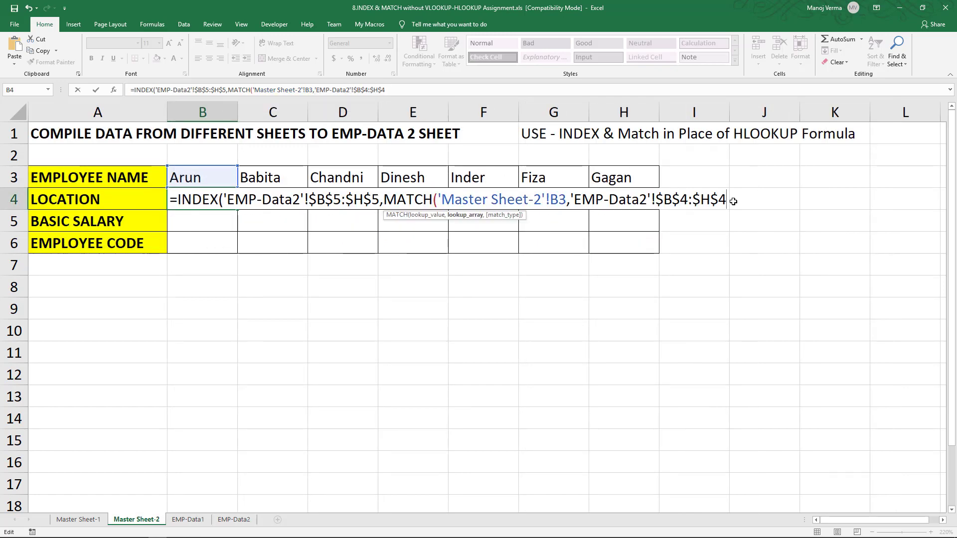
text(,0)))
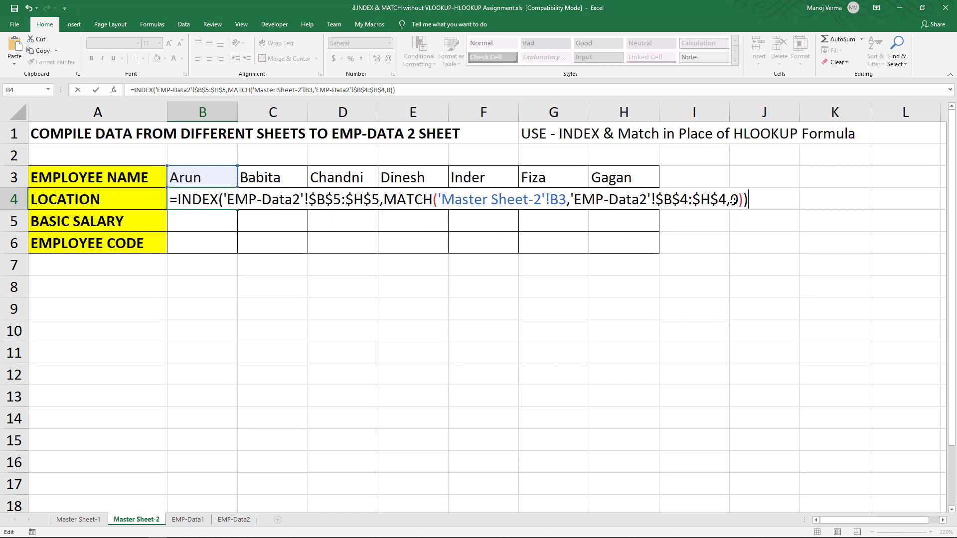
key(Return)
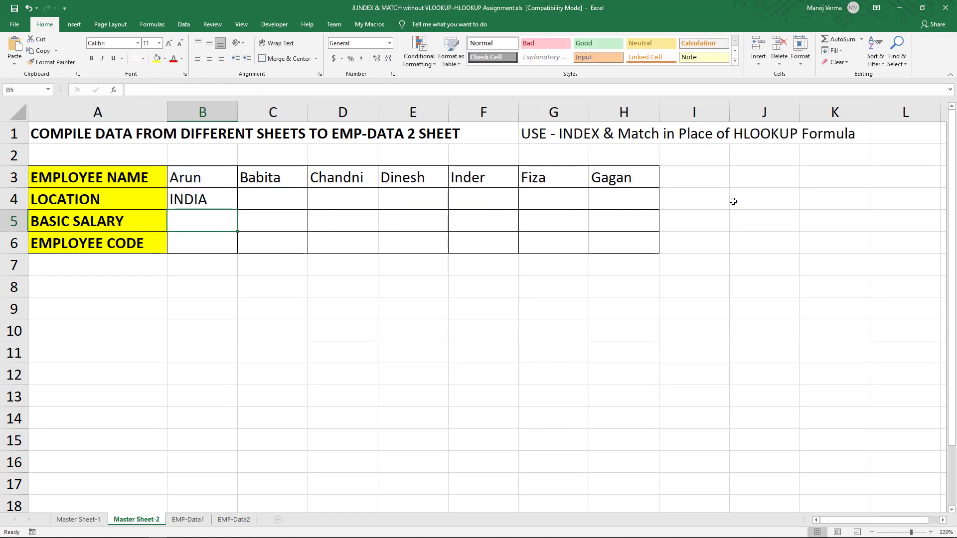
- Fill the location formula from B4 across to H4 and check the copied formulas in the LOCATION row
click(227, 198)
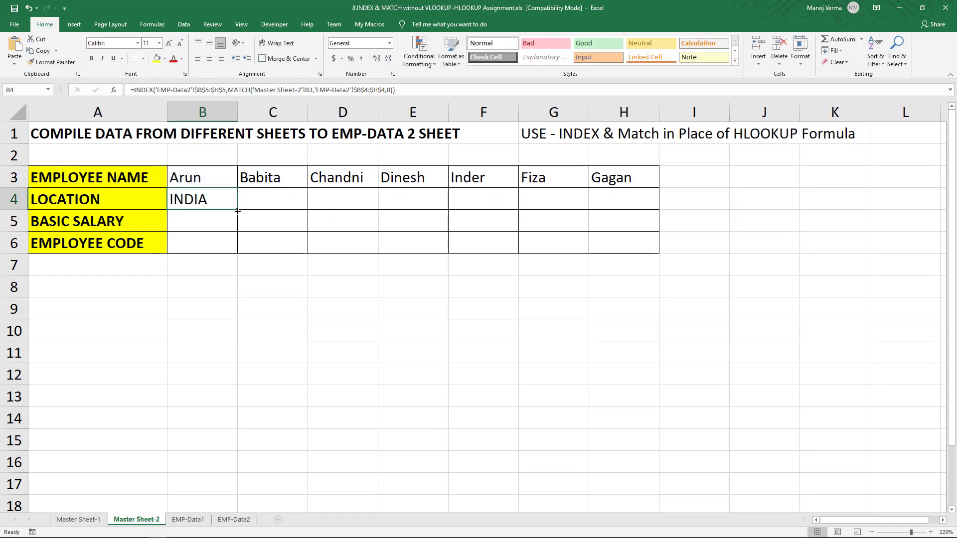
drag(238, 209, 636, 207)
click(621, 198)
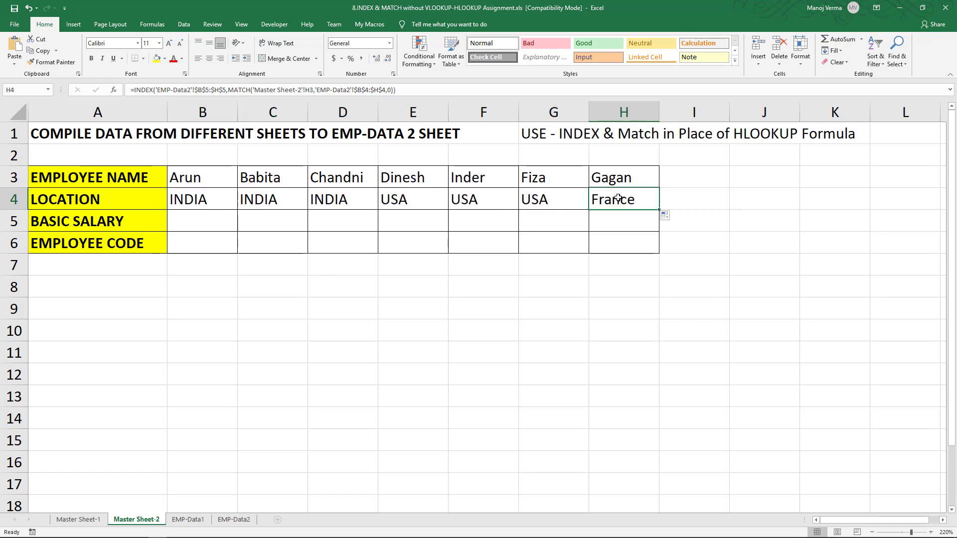
click(555, 202)
click(441, 201)
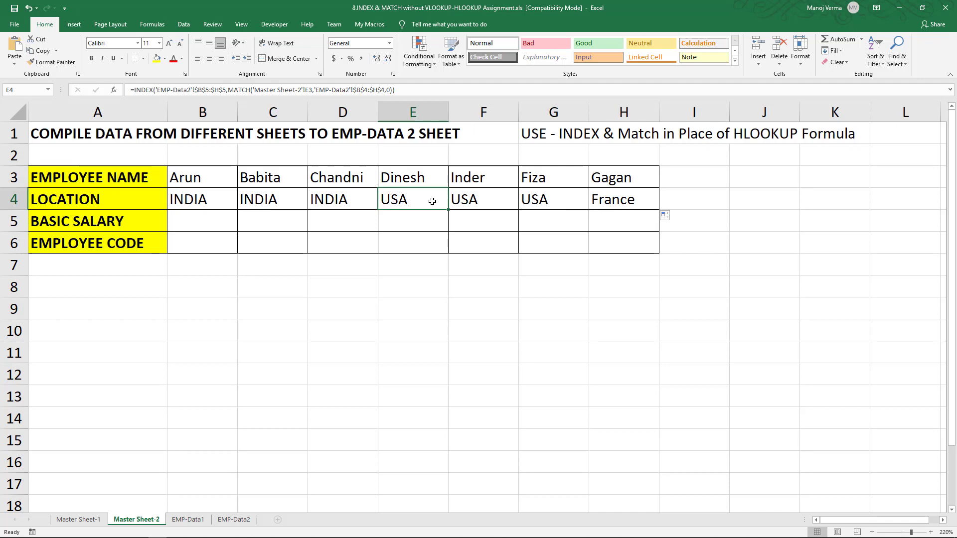
click(351, 200)
click(287, 202)
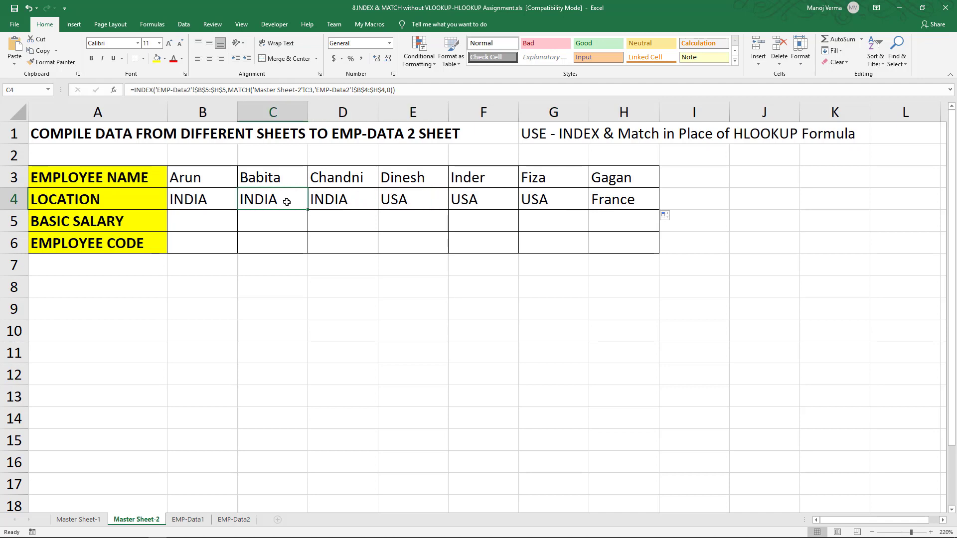